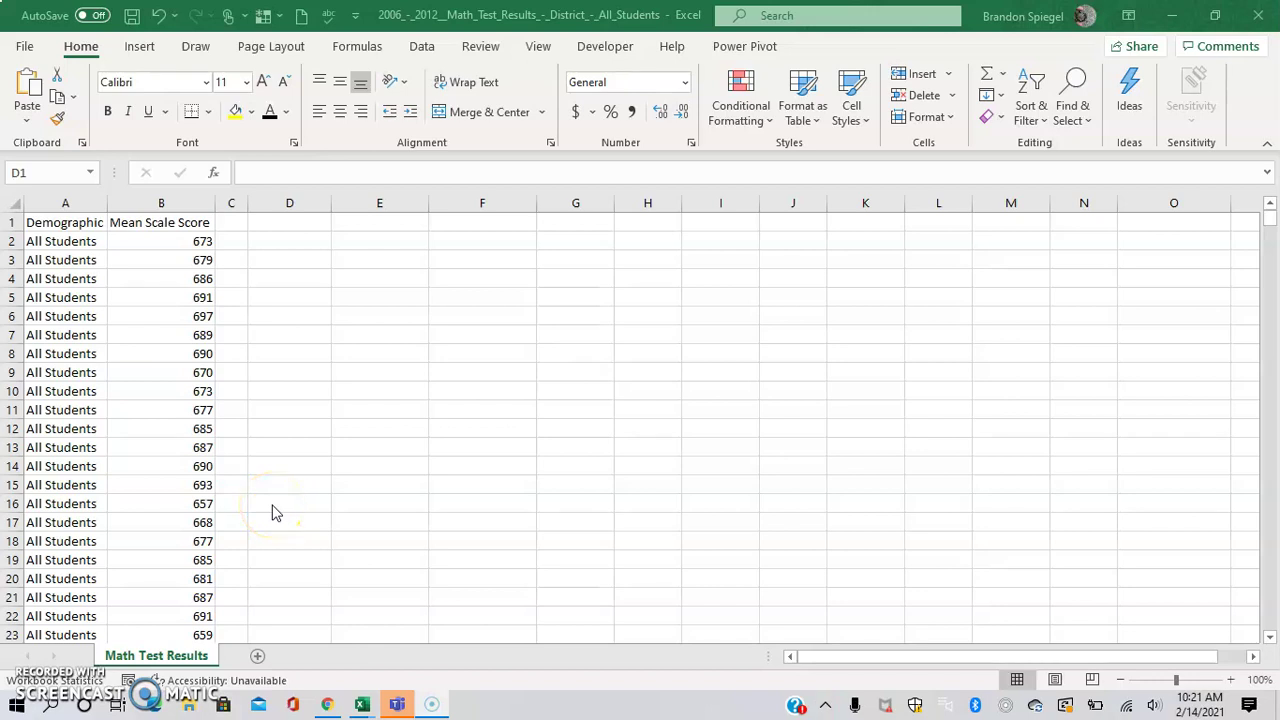
# - Look through the Demographic and Mean Scale Score columns down to the last data row and back to the first score
pyautogui.press('Left')
pyautogui.press('Left')
pyautogui.press('Left')
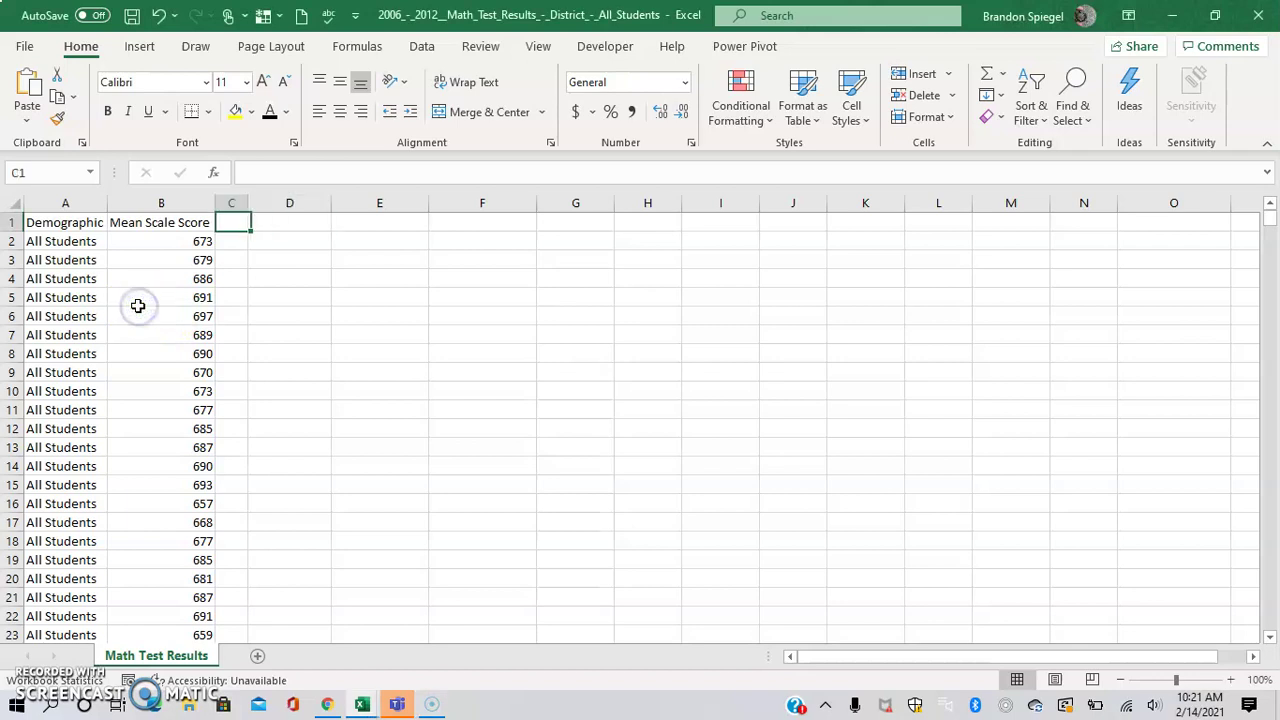
pyautogui.hotkey('ctrl', 'Down')
pyautogui.press('Right')
pyautogui.press('Left')
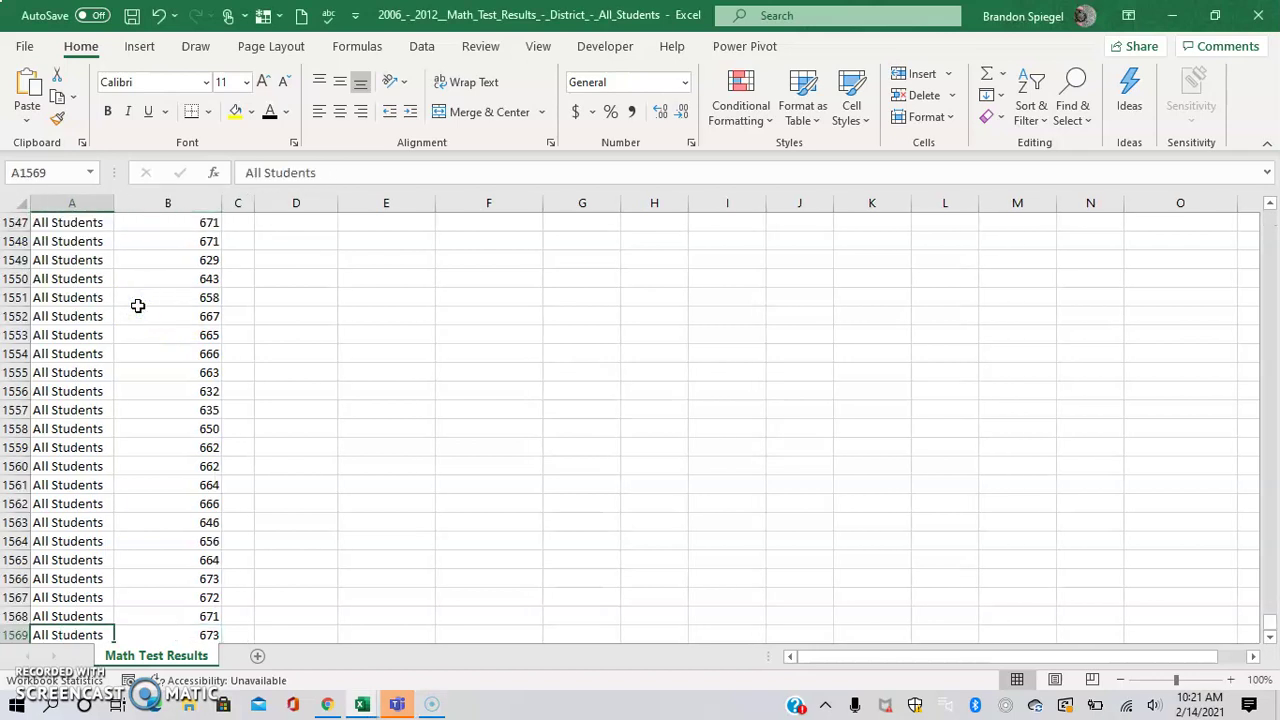
pyautogui.hotkey('ctrl', 'Up')
pyautogui.press('Right')
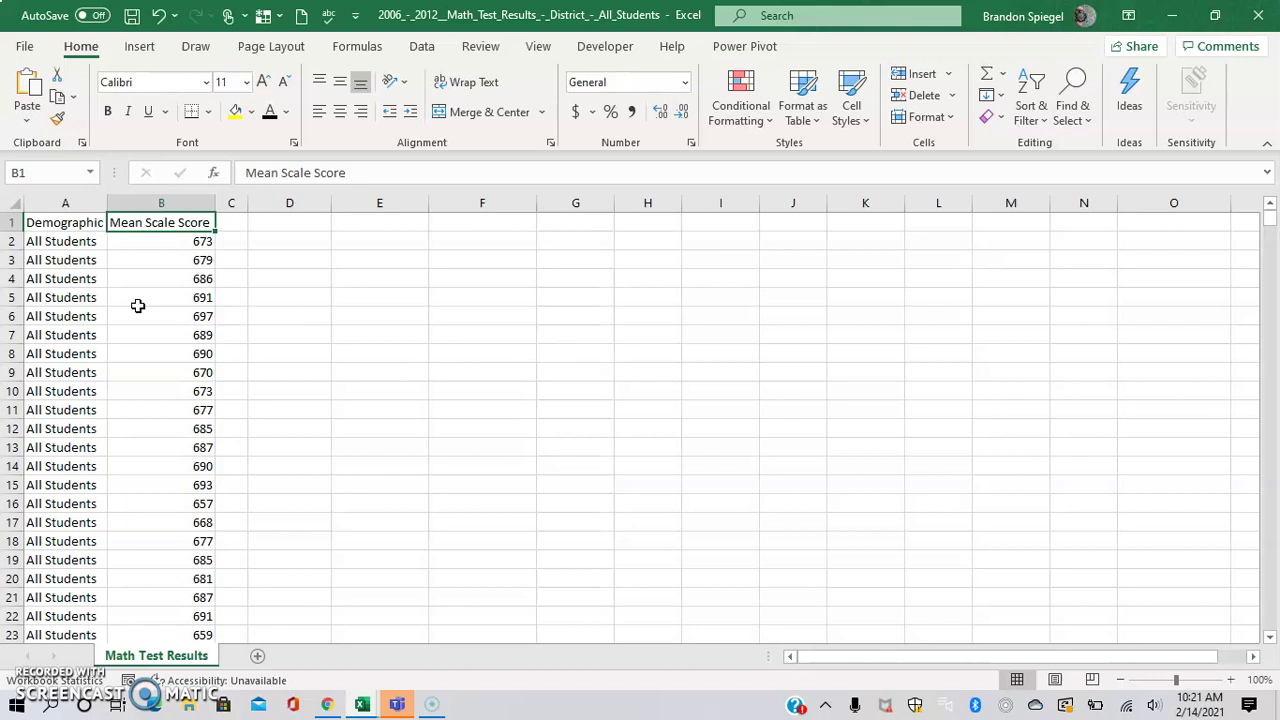
pyautogui.press('Down')
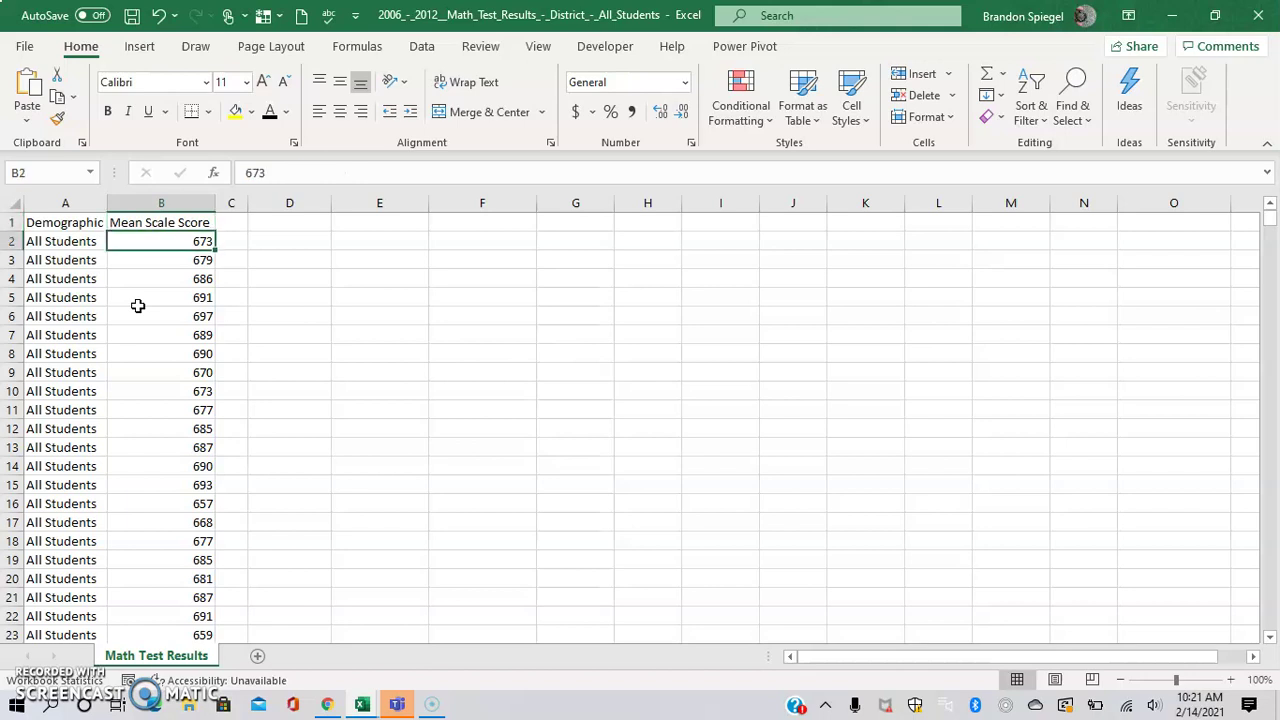
# - Insert a histogram of all Mean Scale Score values, from B2 to the last row of the column
pyautogui.moveTo(170, 240); pyautogui.dragTo(143, 423)
pyautogui.click(206, 223)
pyautogui.press('Down')
pyautogui.hotkey('ctrl', 'Down')
pyautogui.hotkey('ctrl', 'Up')
pyautogui.press('Down')
pyautogui.hotkey('ctrl', 'shift', 'Down')
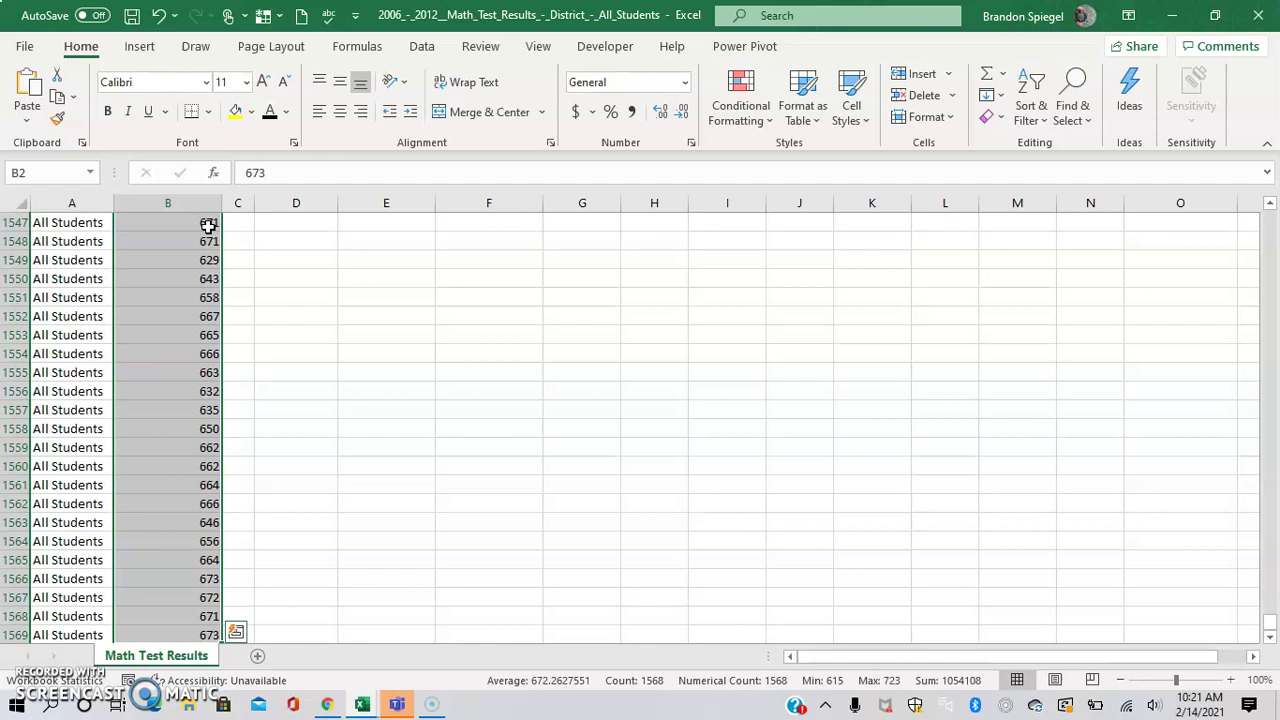
pyautogui.click(143, 48)
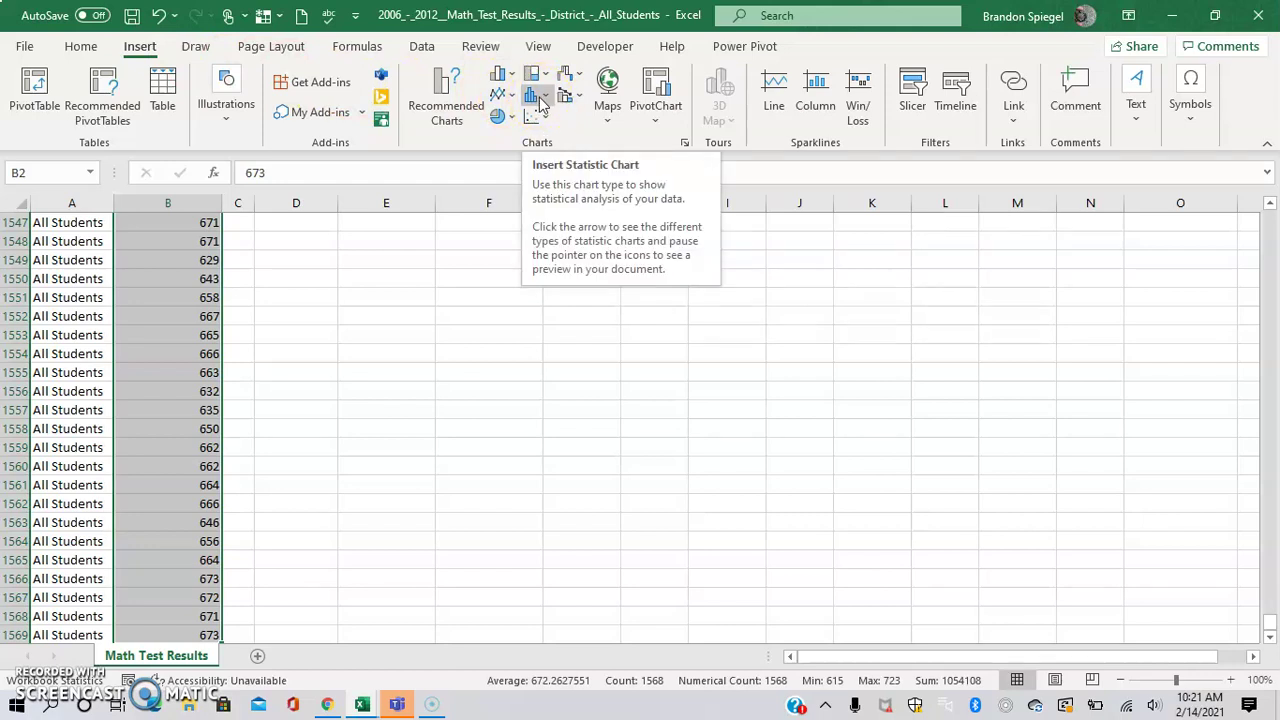
pyautogui.click(538, 97)
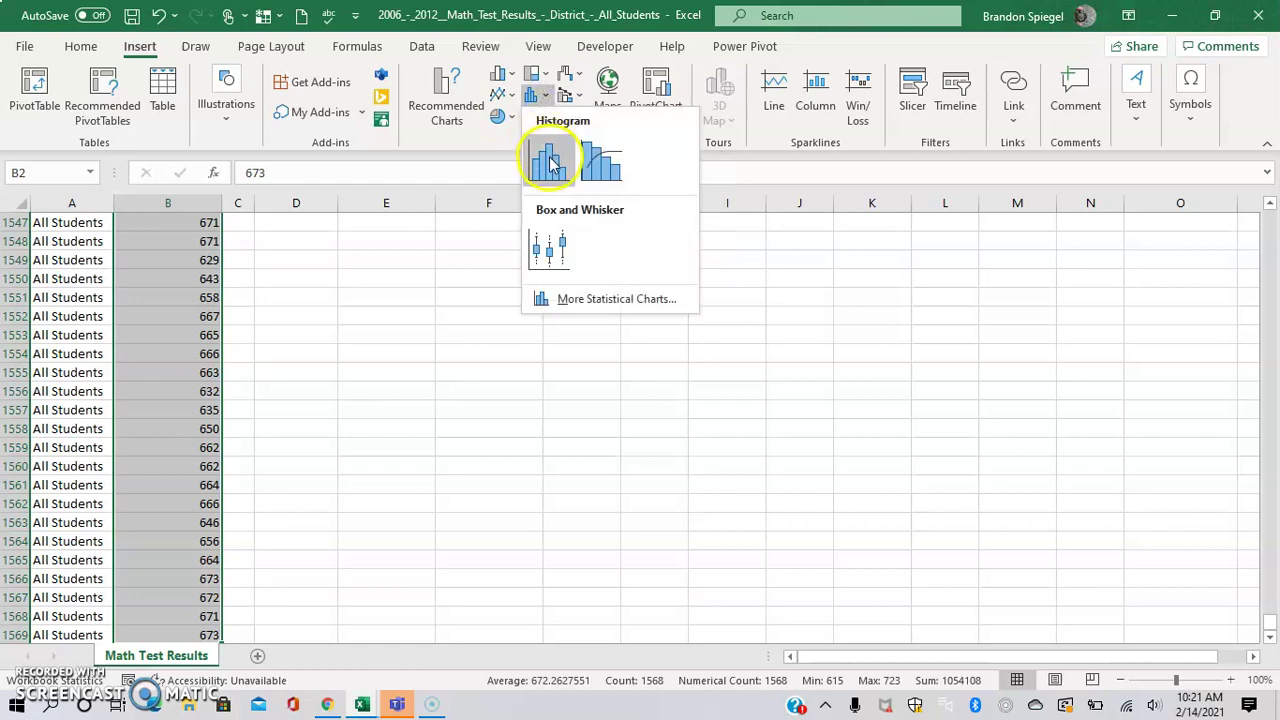
pyautogui.click(610, 167)
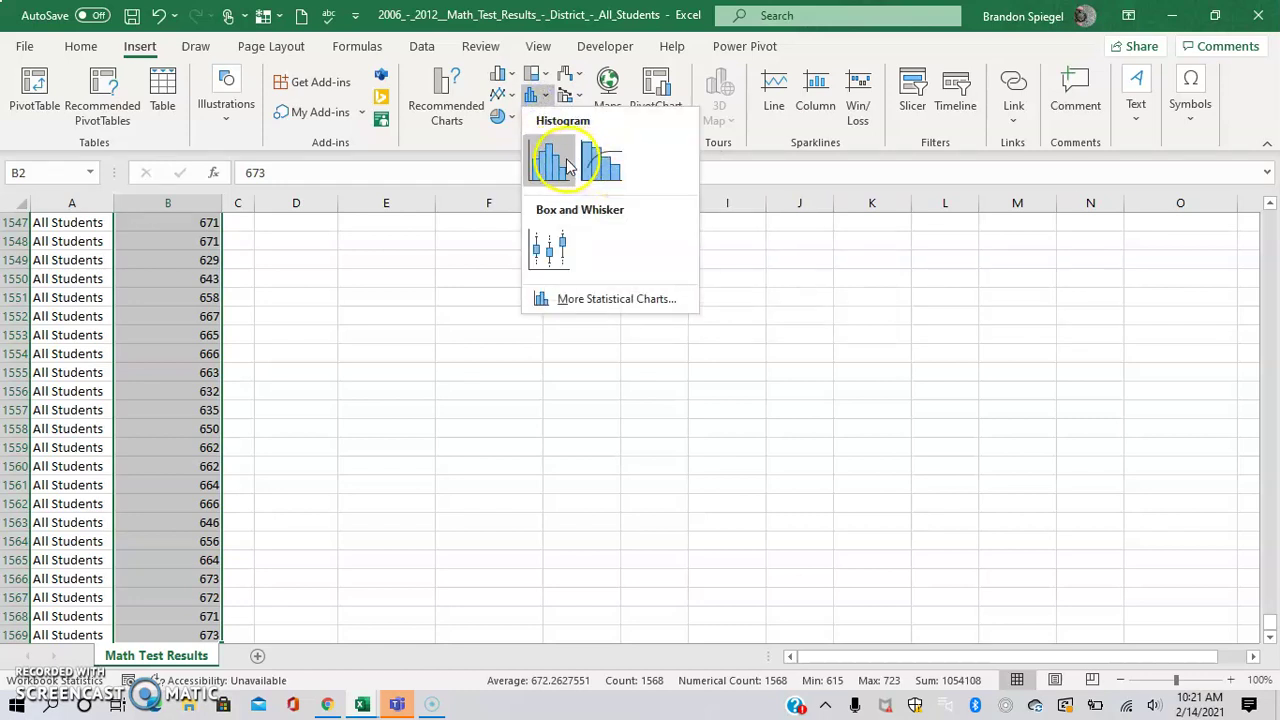
pyautogui.click(565, 163)
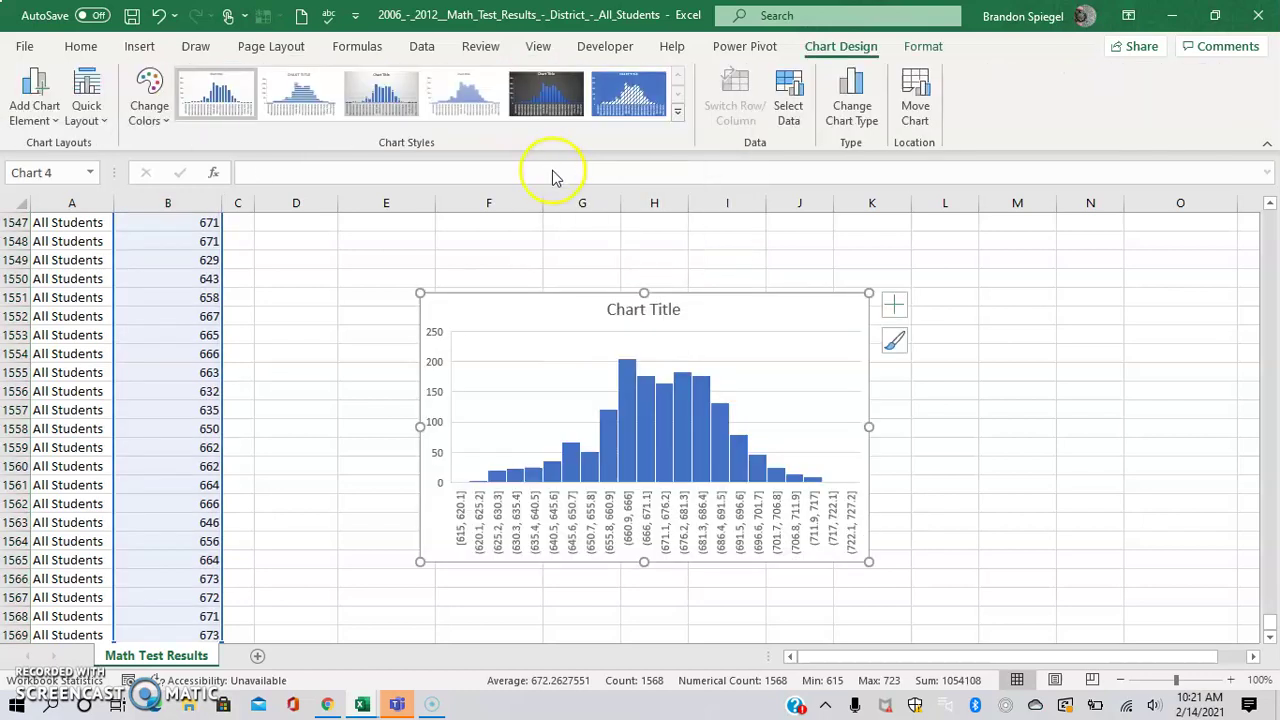
# - Relocate the histogram from the bottom of the data to the top of the sheet, over columns D to I starting at row 3
pyautogui.press('Delete')
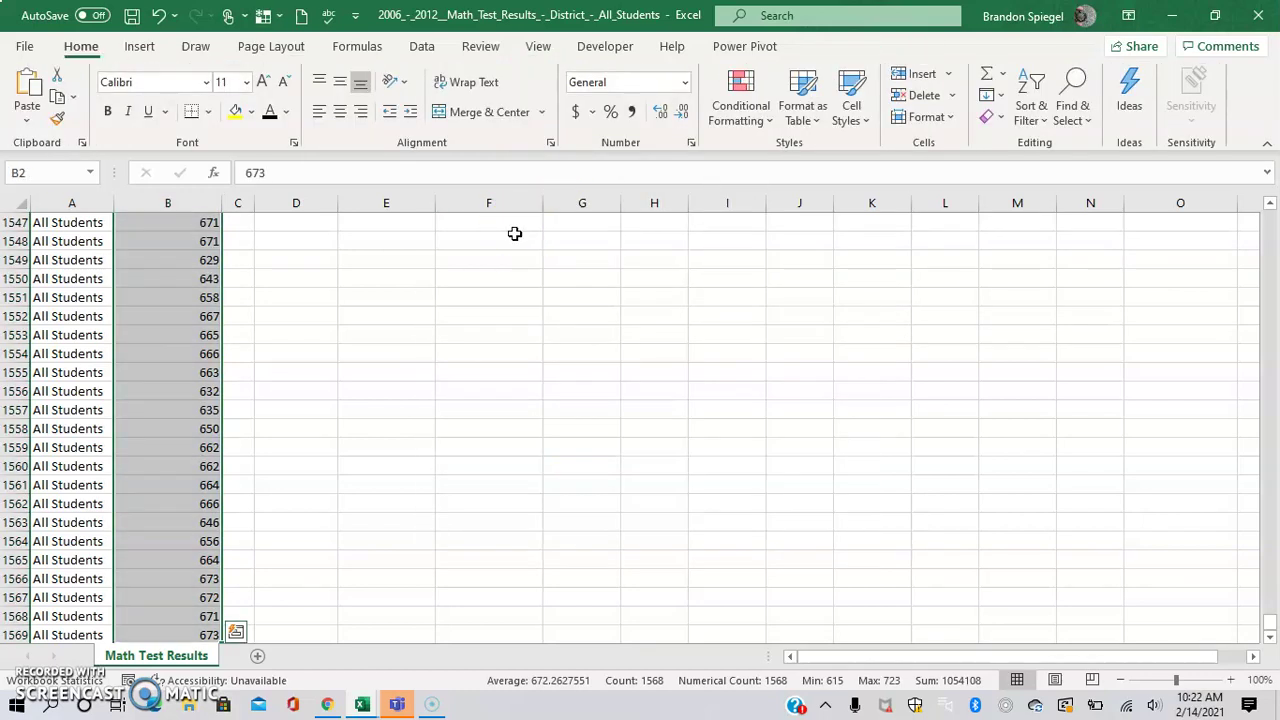
pyautogui.hotkey('ctrl', 'Up')
pyautogui.press('Right')
pyautogui.press('Right')
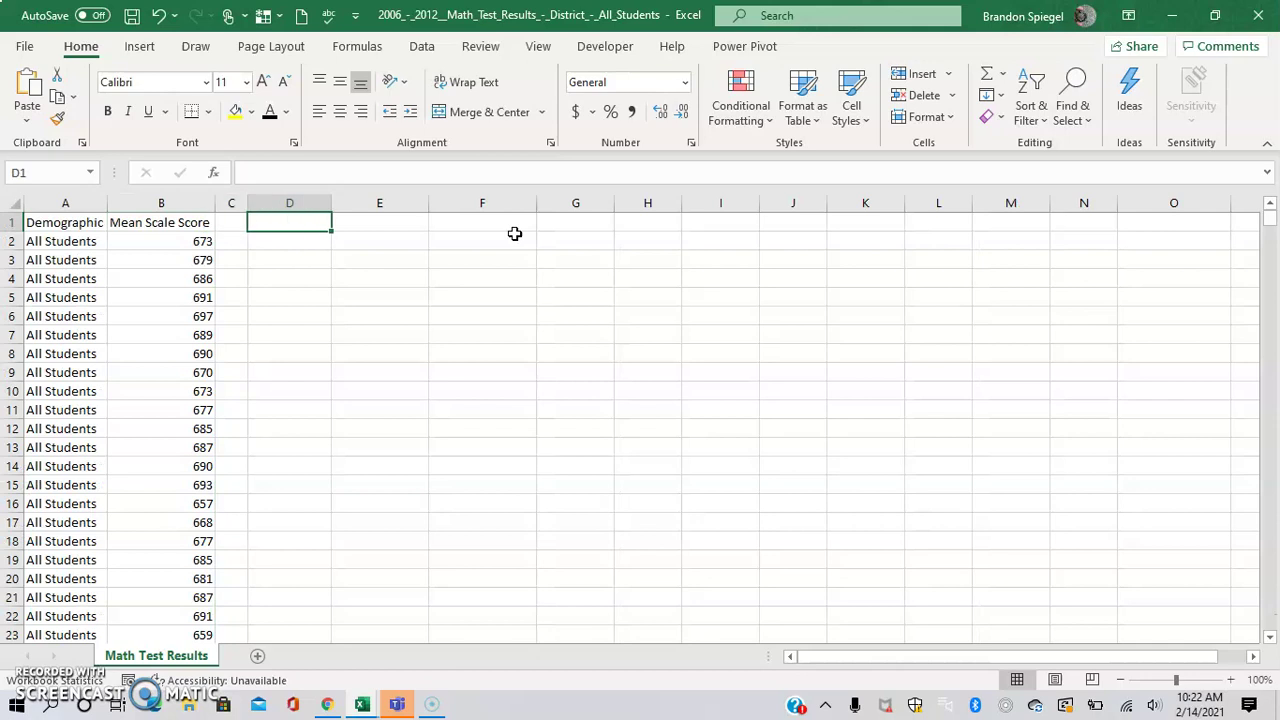
pyautogui.hotkey('ctrl', 'z')
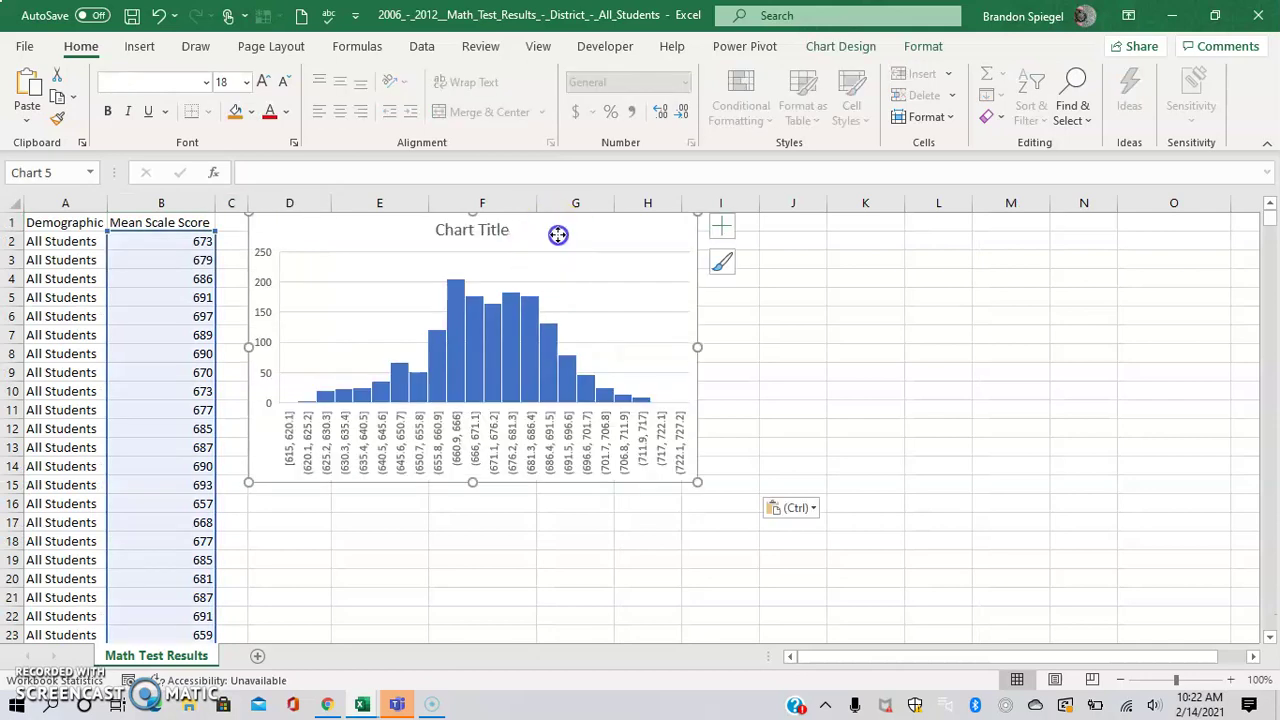
pyautogui.moveTo(557, 235); pyautogui.dragTo(572, 283)
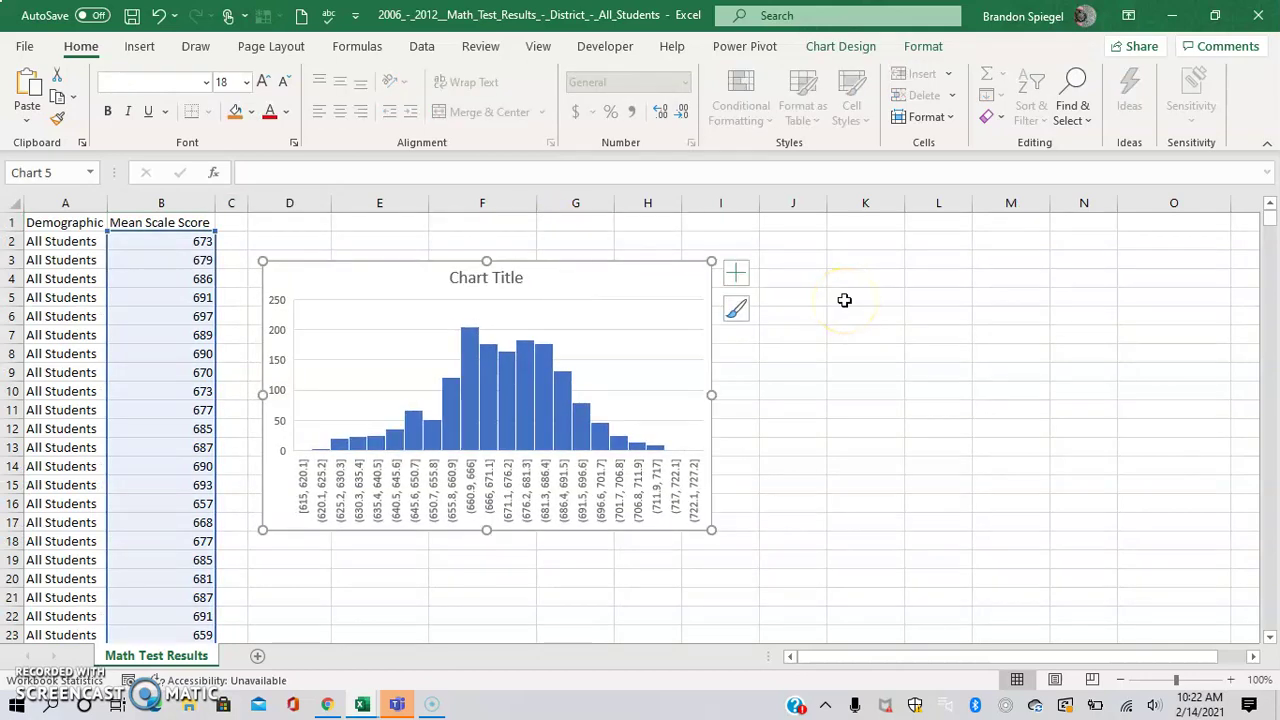
pyautogui.click(799, 341)
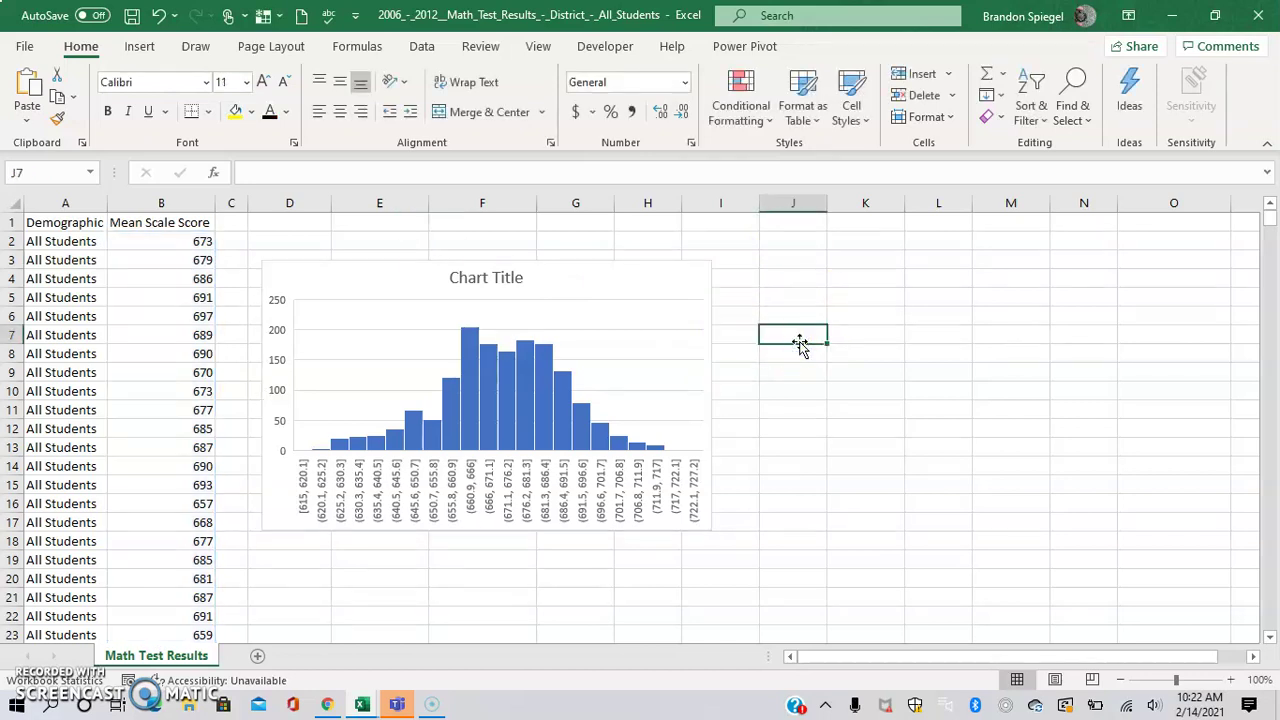
# - Try out axis titles, data labels and a legend on the histogram, removing each one again
pyautogui.click(659, 283)
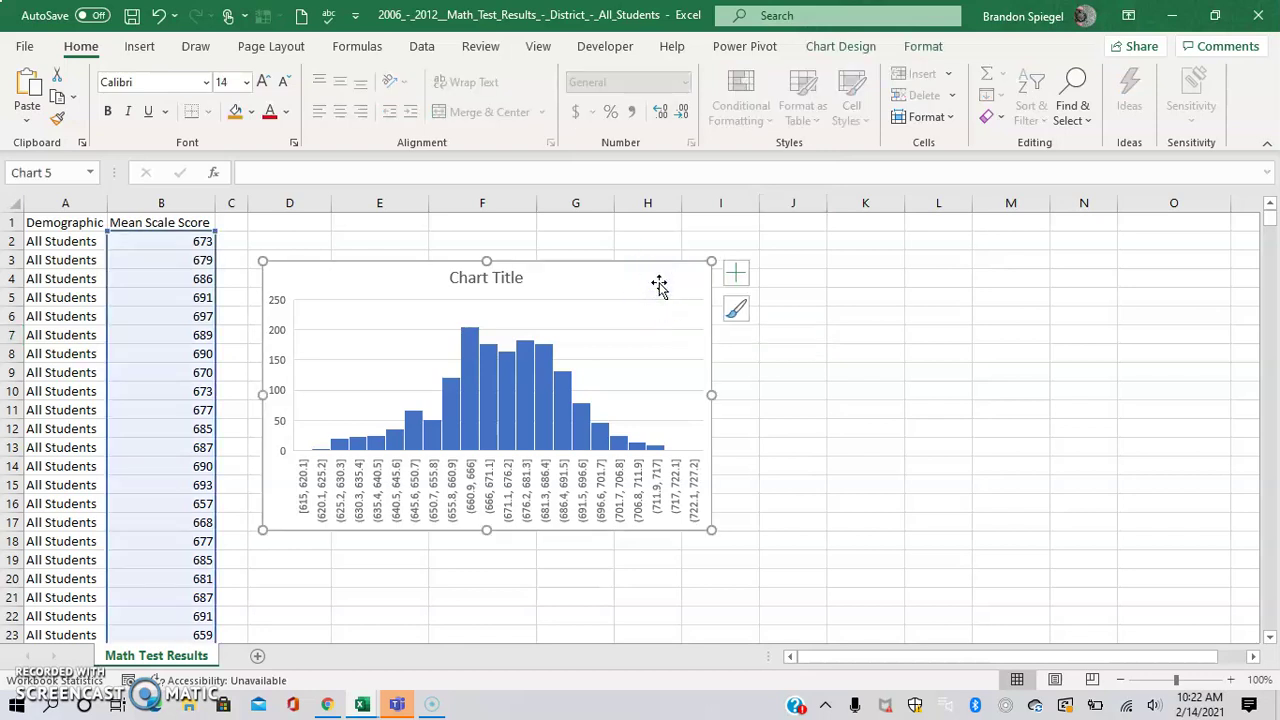
pyautogui.click(737, 277)
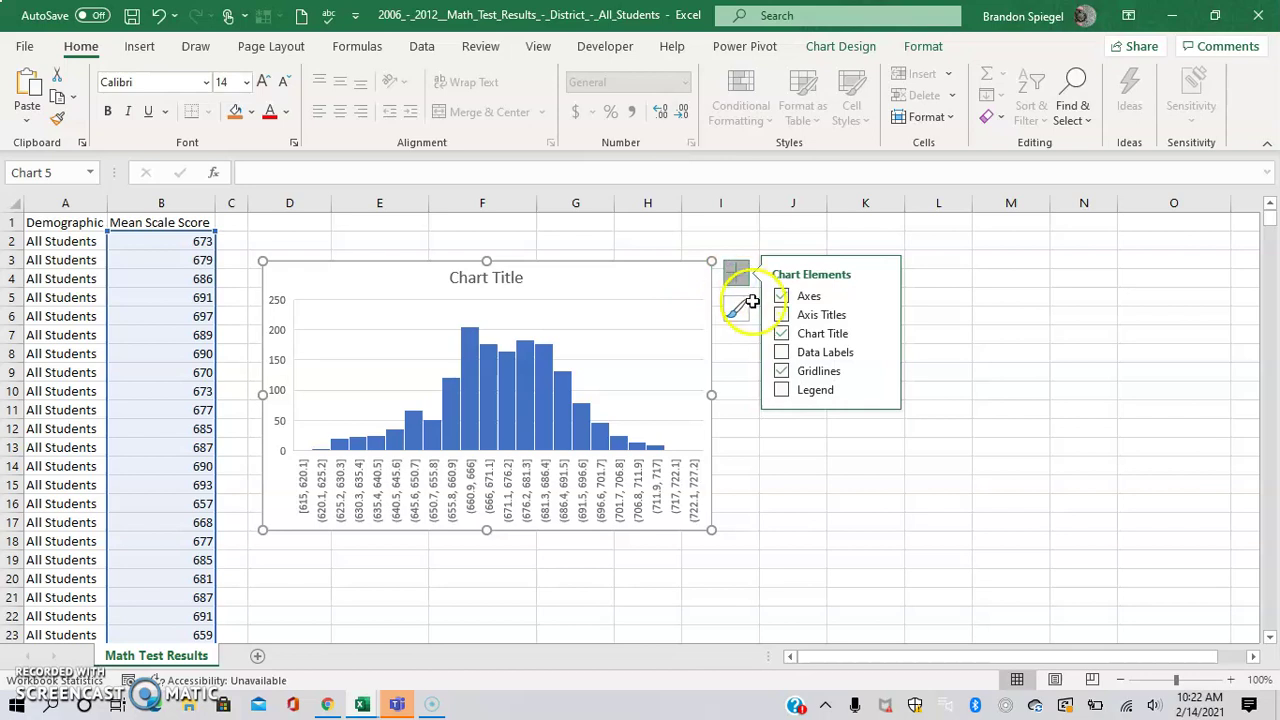
pyautogui.click(782, 316)
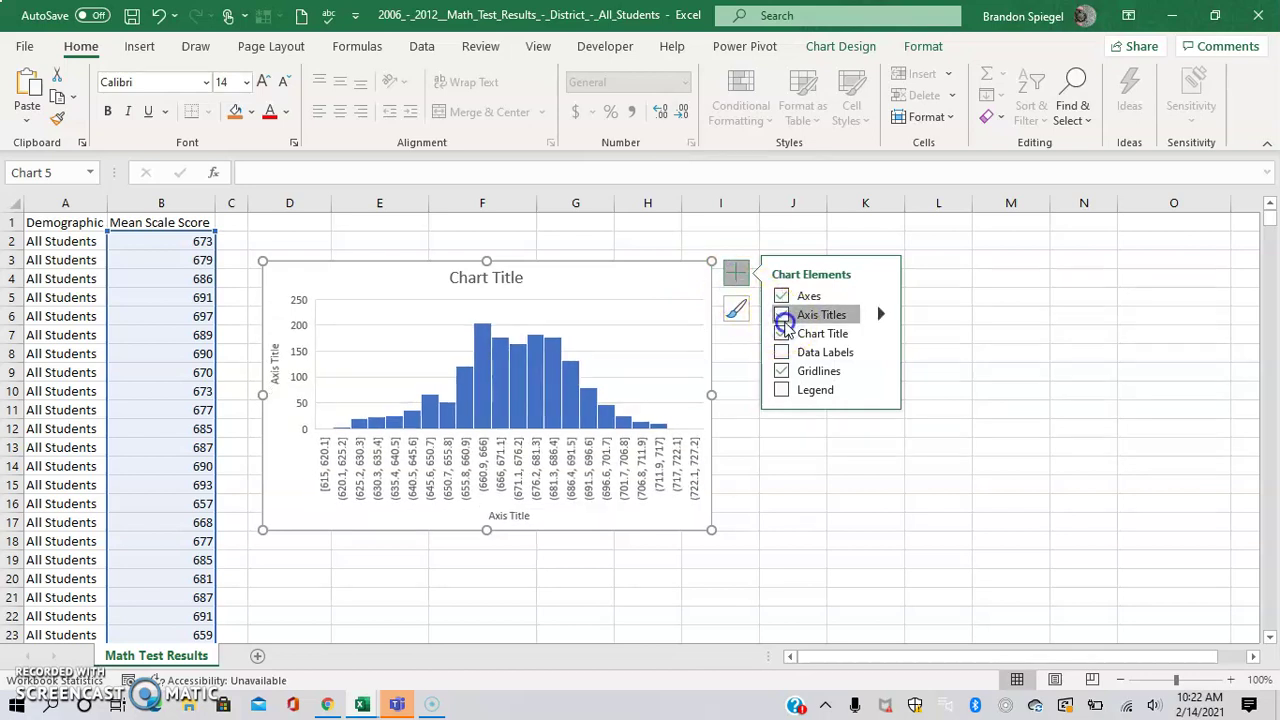
pyautogui.click(781, 315)
pyautogui.click(781, 352)
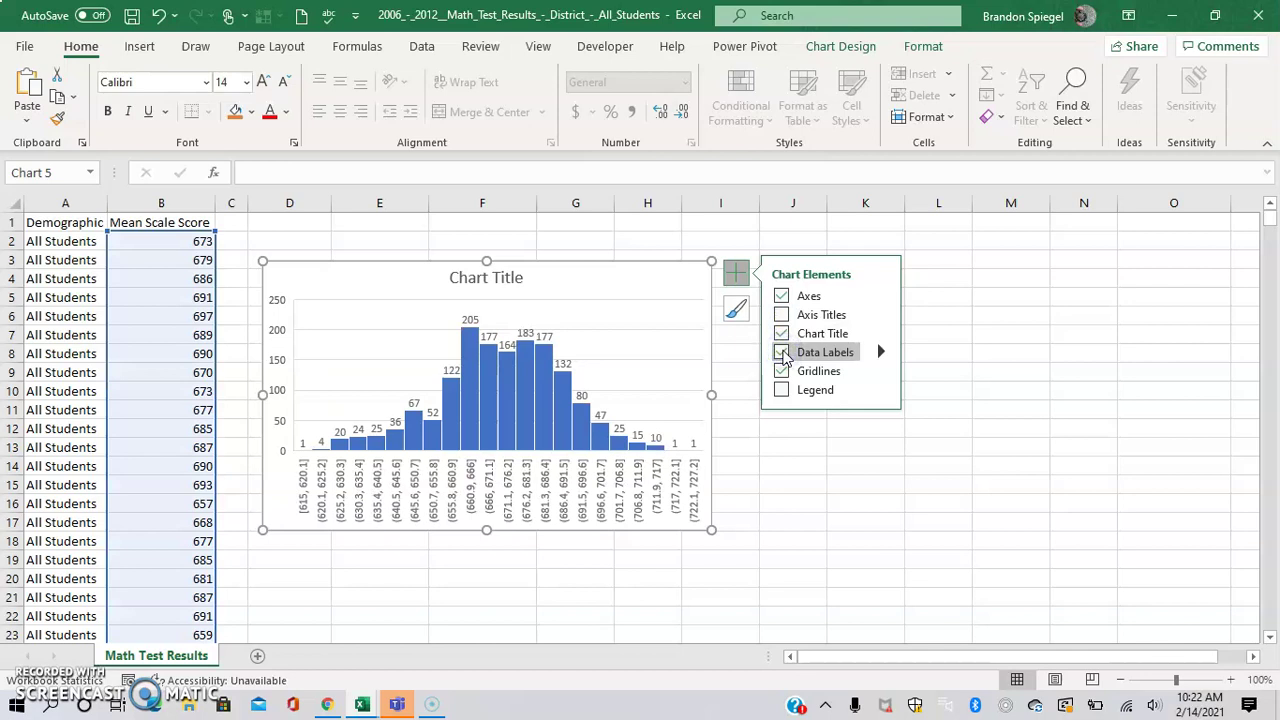
pyautogui.click(781, 352)
pyautogui.click(781, 390)
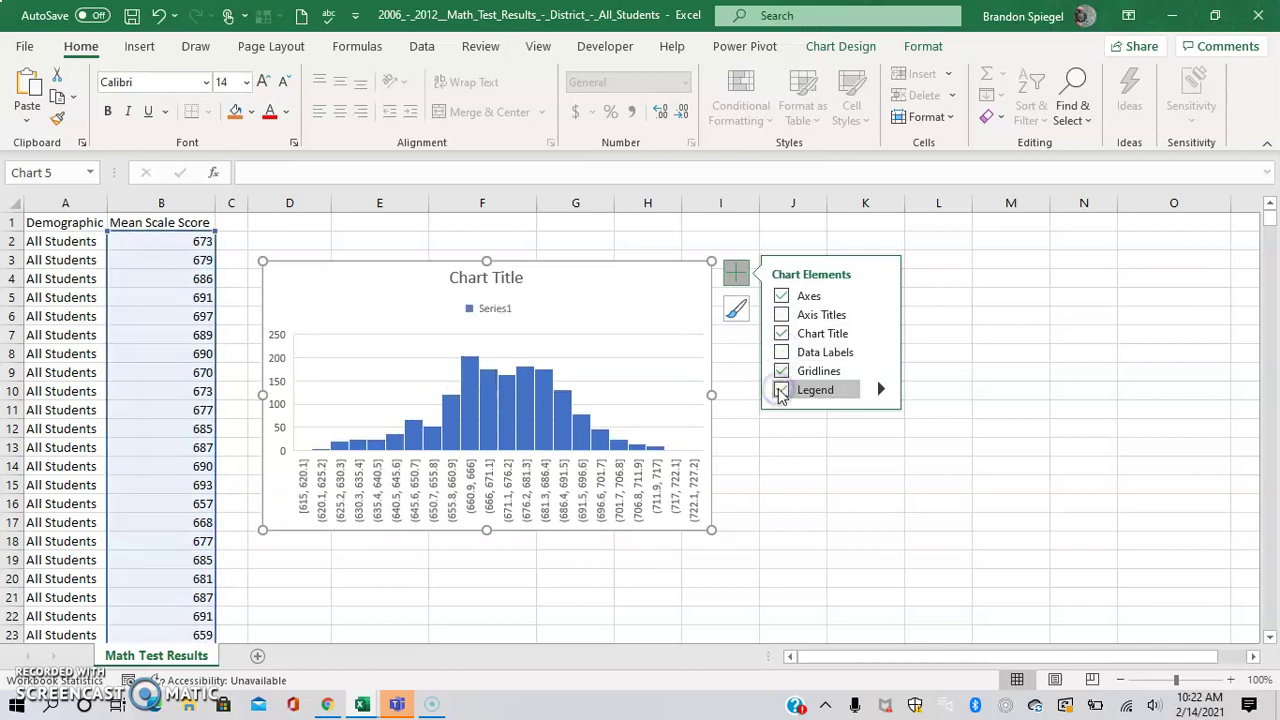
pyautogui.click(781, 390)
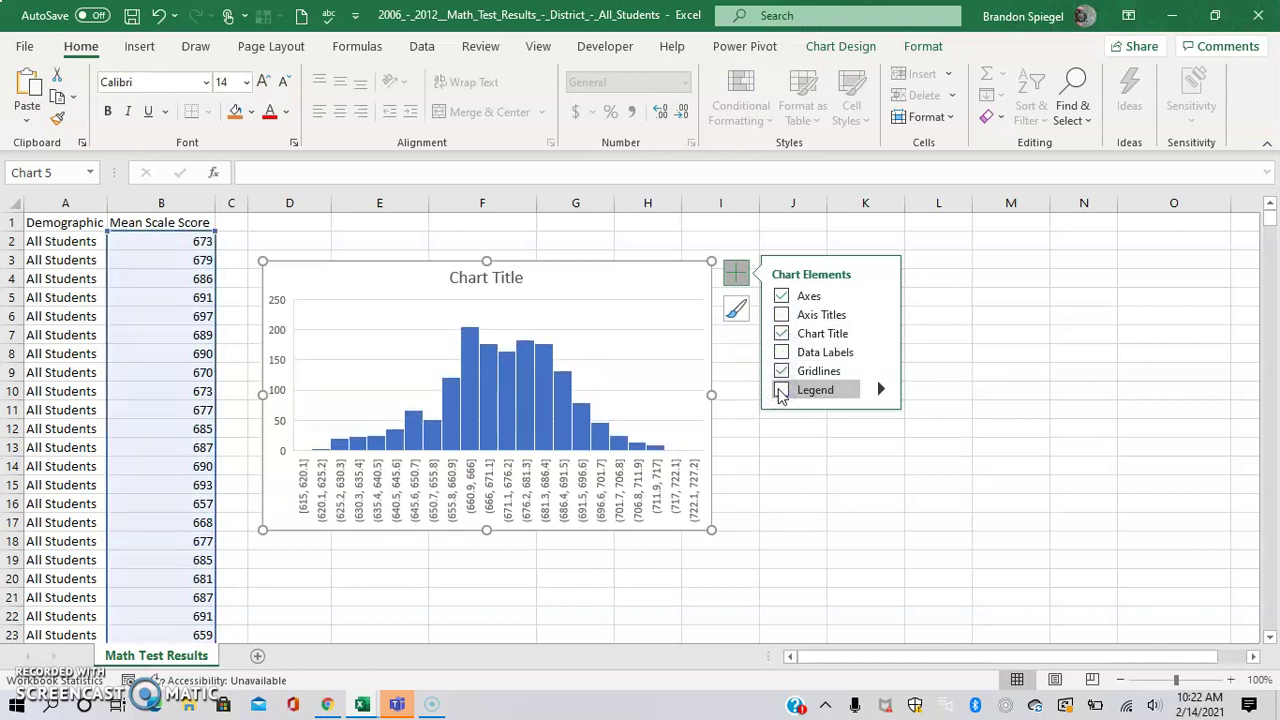
# - Open the horizontal axis formatting options and set the histogram's bin width to 10
pyautogui.click(881, 298)
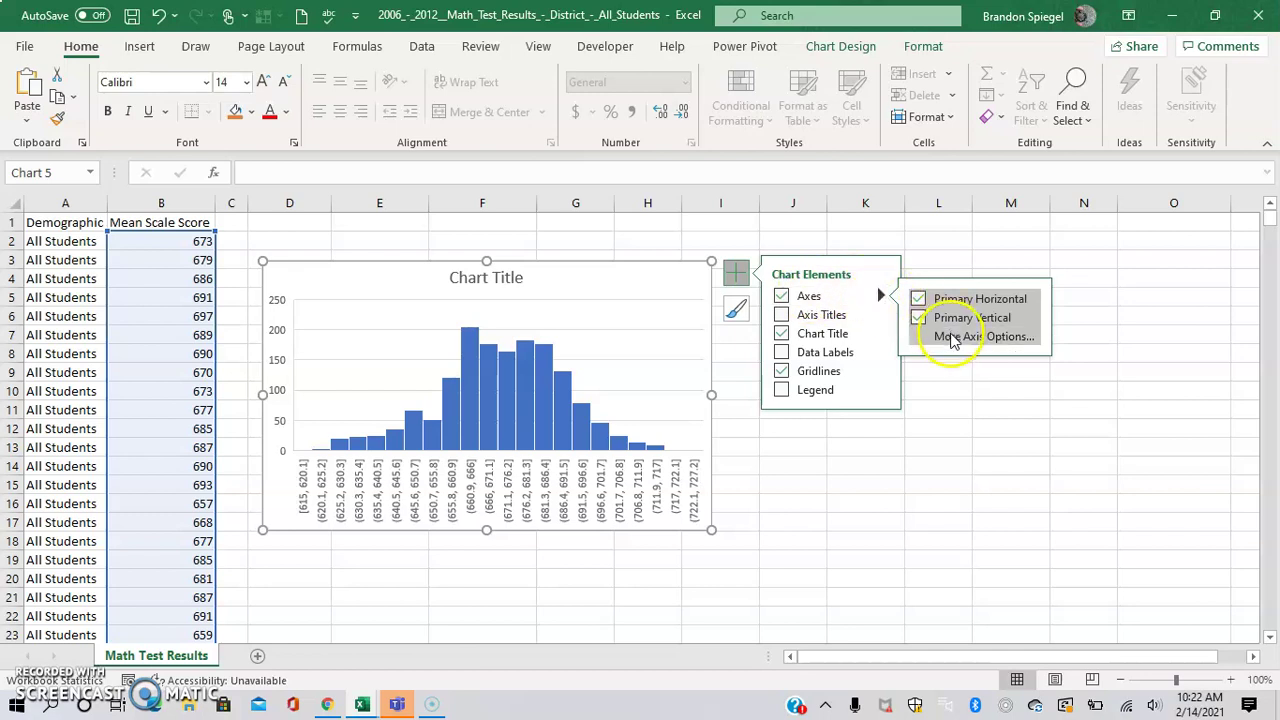
pyautogui.click(953, 337)
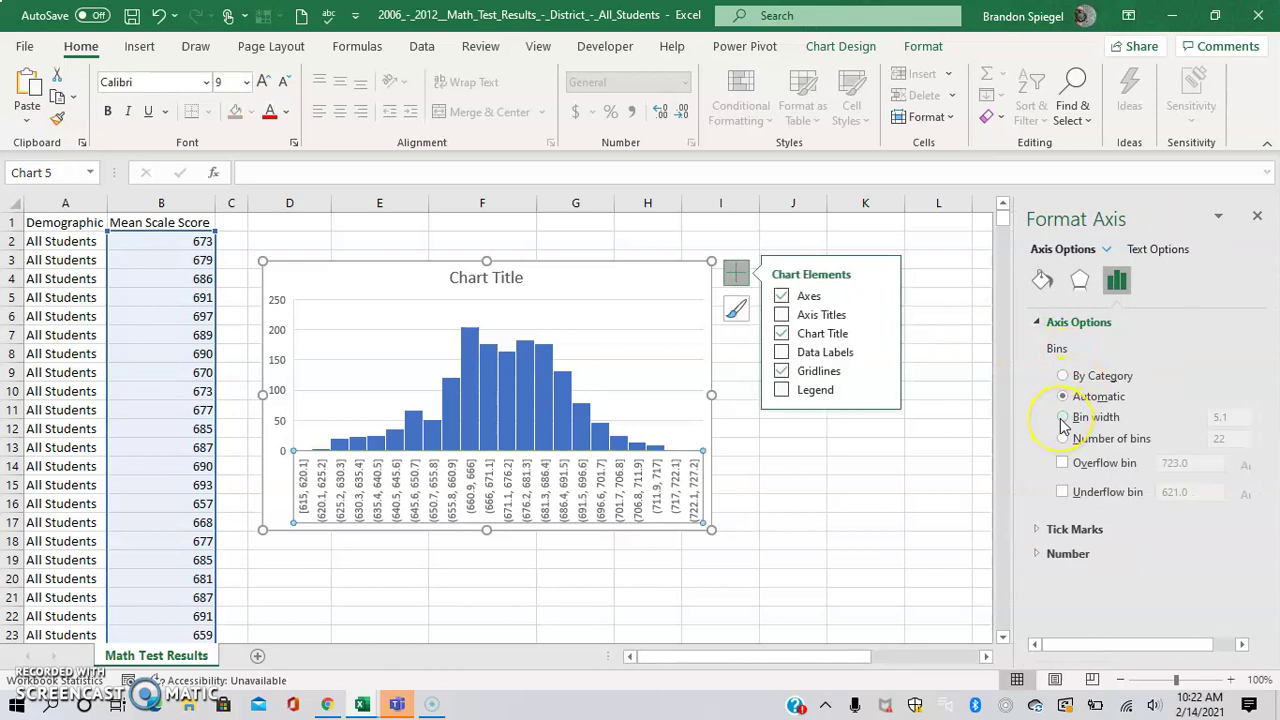
pyautogui.click(1063, 417)
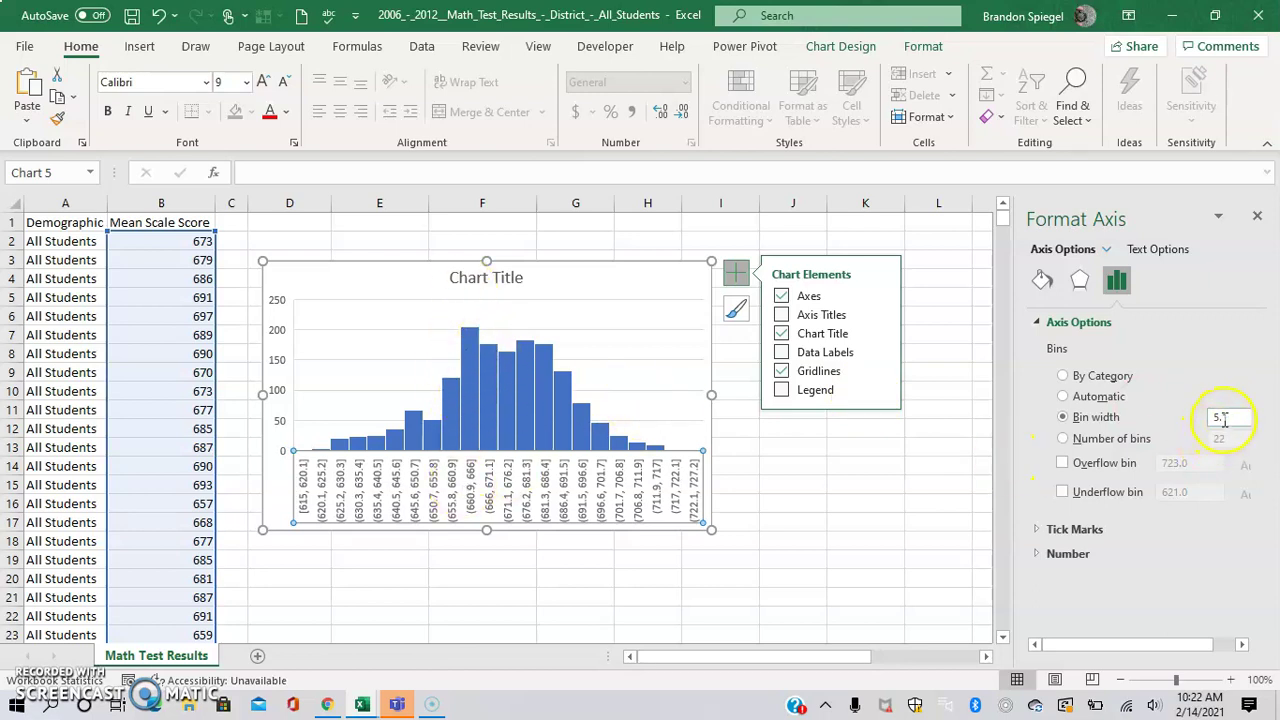
pyautogui.press('BackSpace')
pyautogui.press('BackSpace')
pyautogui.write('10')
pyautogui.press('Return')
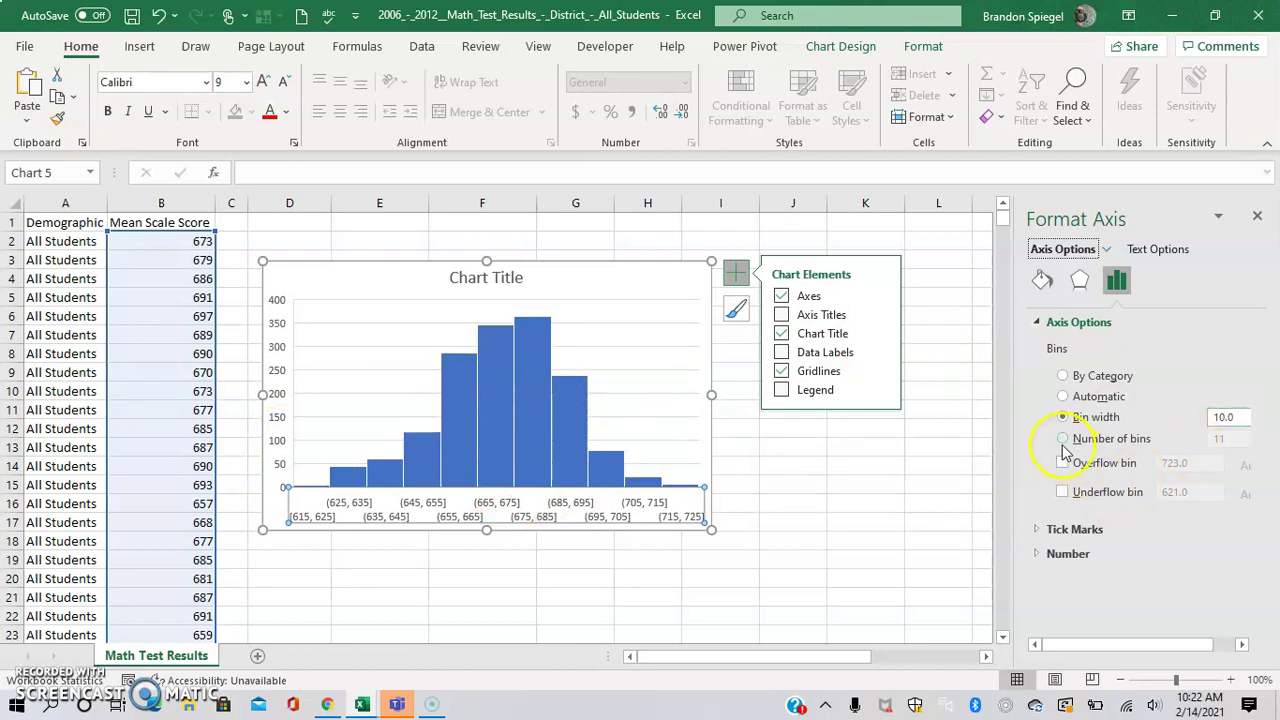
# - Switch the histogram's bins to a fixed number of bins and set it to 100
pyautogui.click(1063, 440)
pyautogui.click(1237, 437)
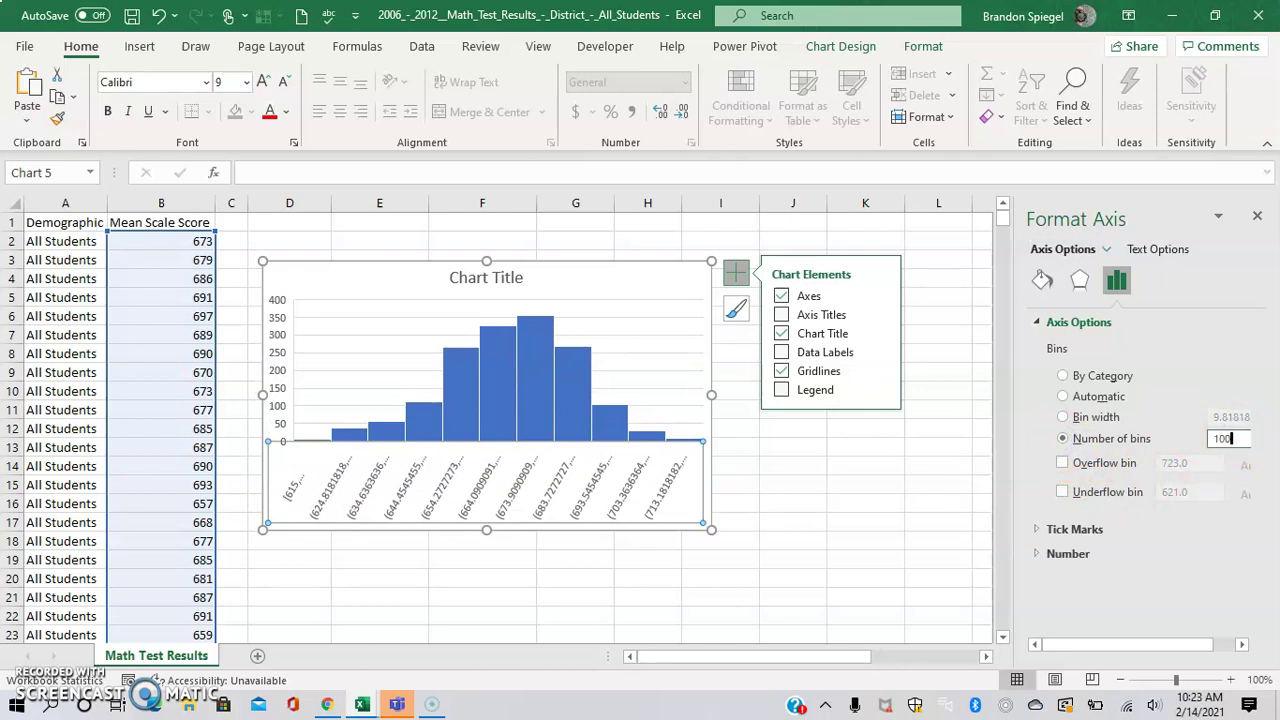
pyautogui.press('Return')
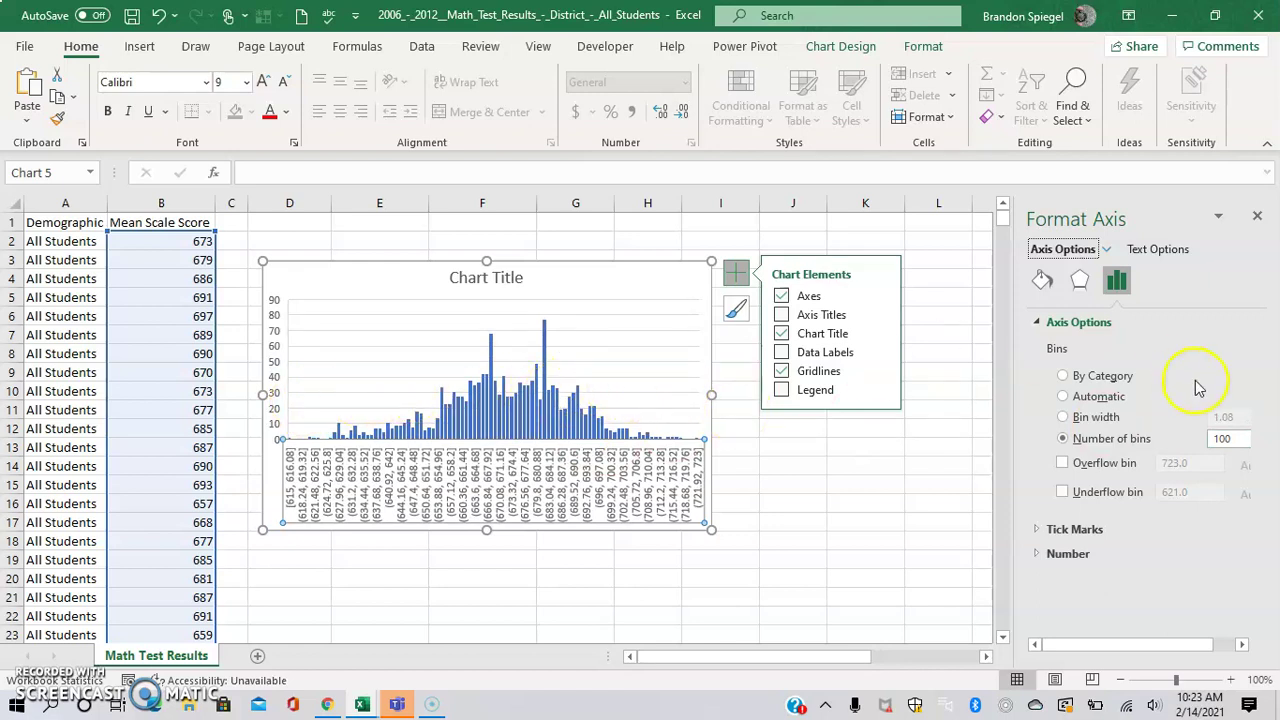
# - Set the histogram's number of bins to 15
pyautogui.click(1231, 437)
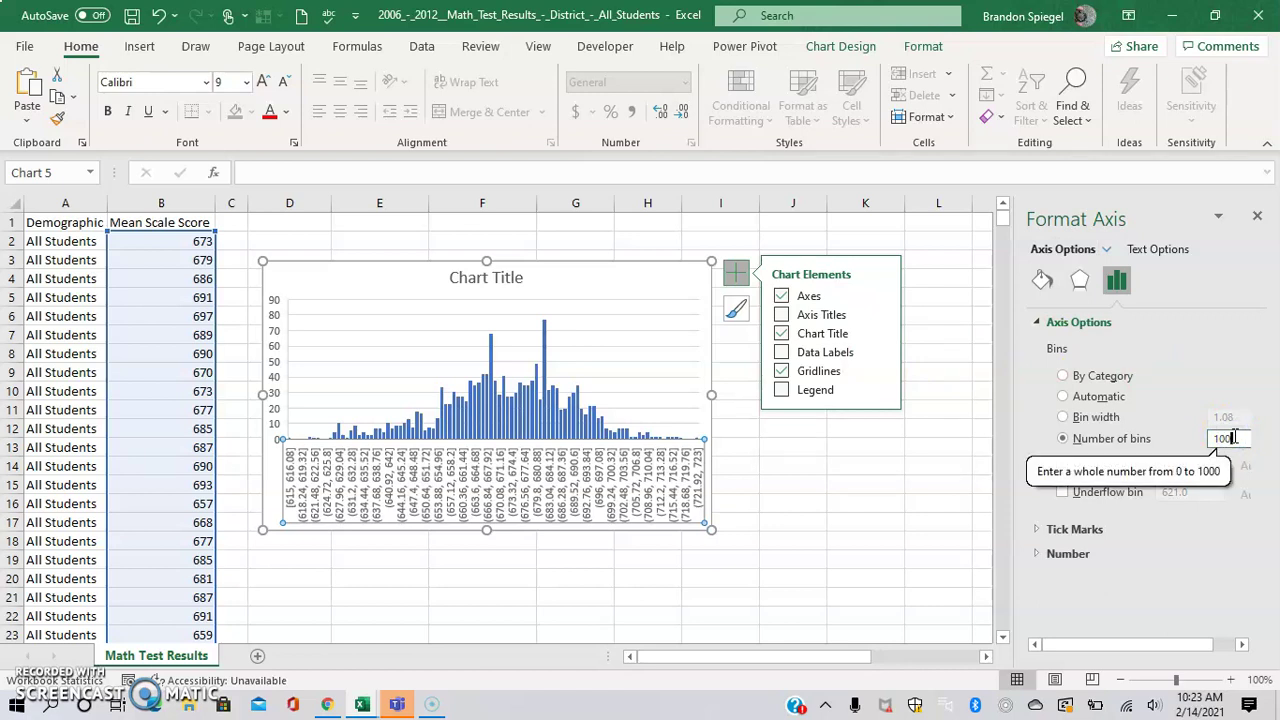
pyautogui.press('BackSpace')
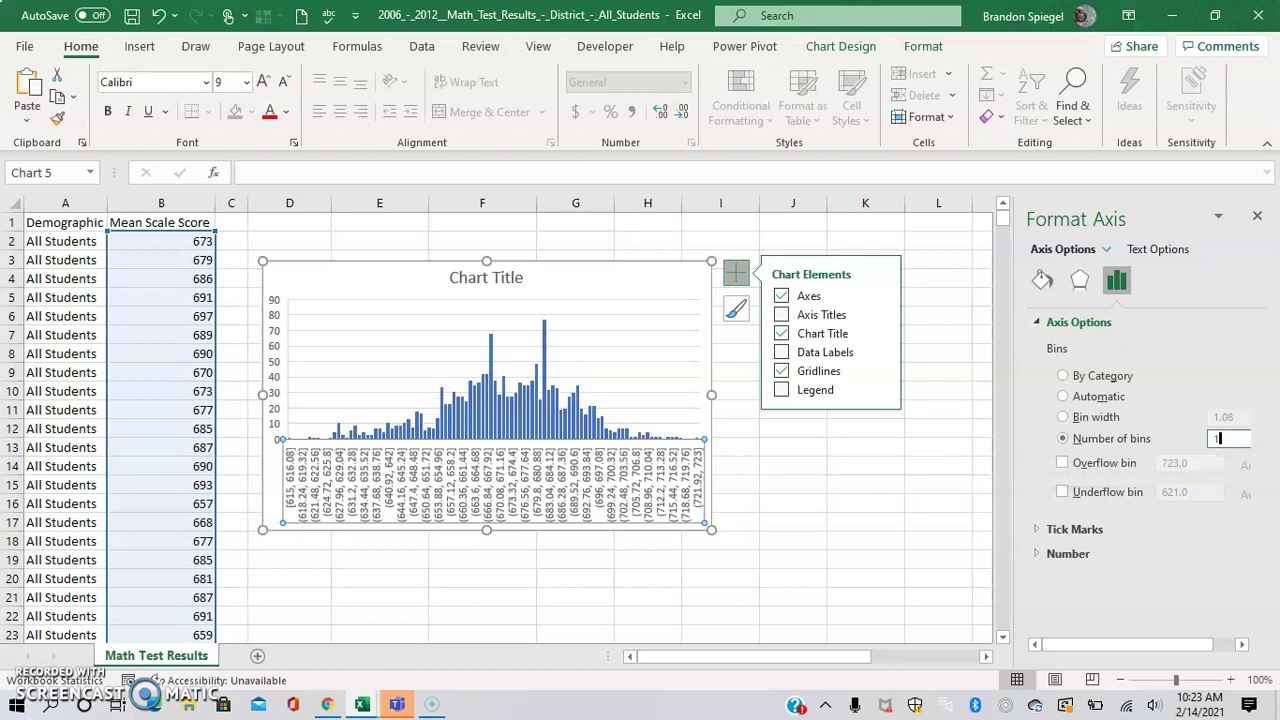
pyautogui.write('5')
pyautogui.press('Return')
pyautogui.click(1228, 452)
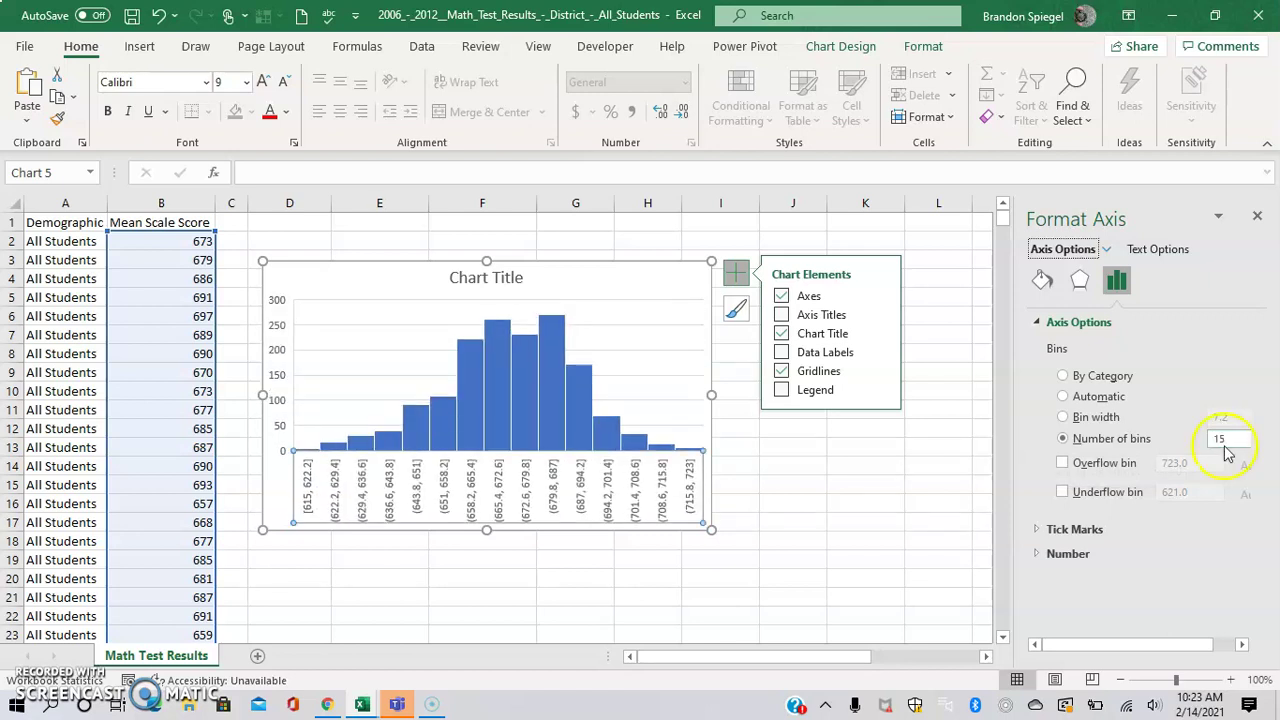
# - Try an overflow bin of 600 on the histogram's horizontal axis and turn the overflow bin off again
pyautogui.click(1128, 463)
pyautogui.click(1174, 463)
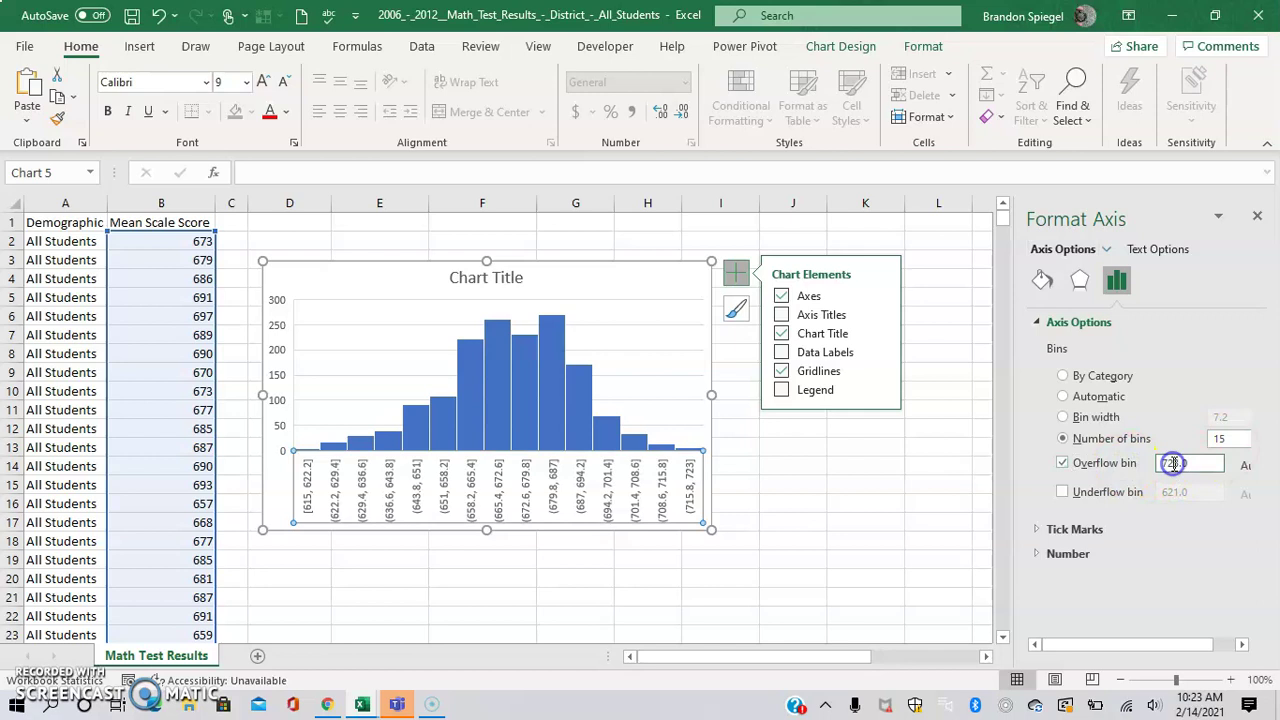
pyautogui.press('BackSpace')
pyautogui.write('00')
pyautogui.press('Return')
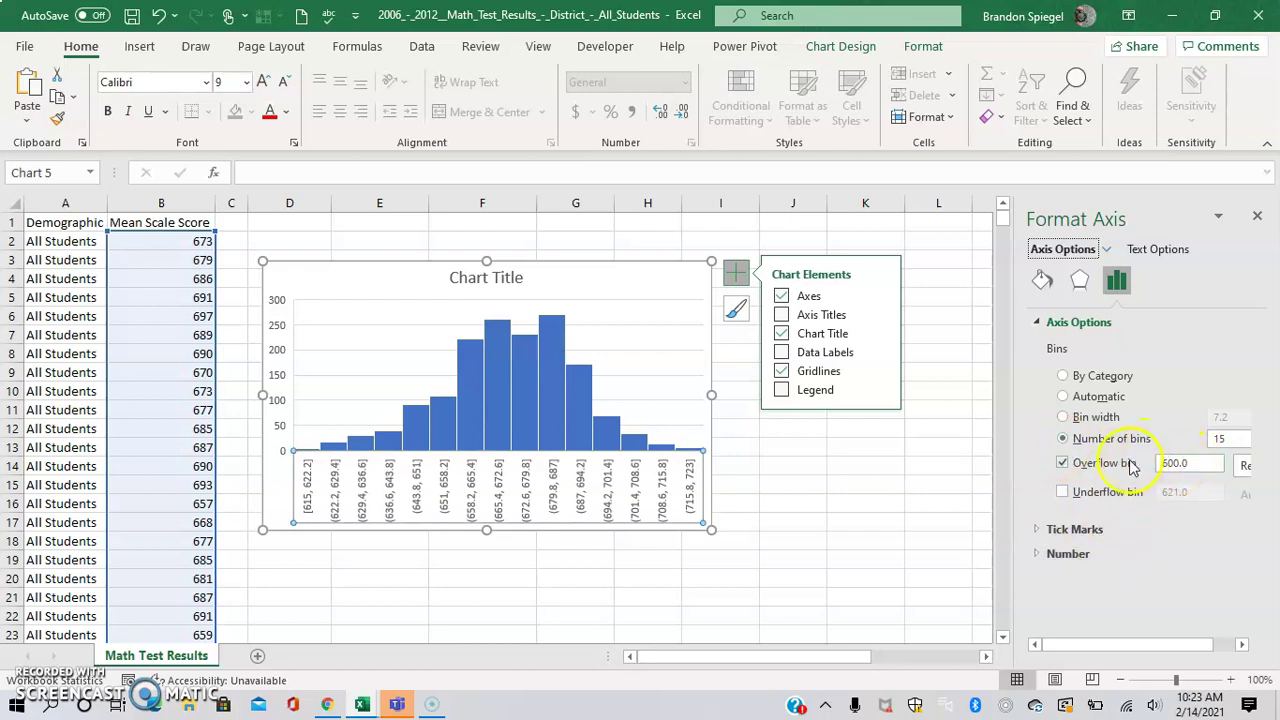
pyautogui.click(1062, 463)
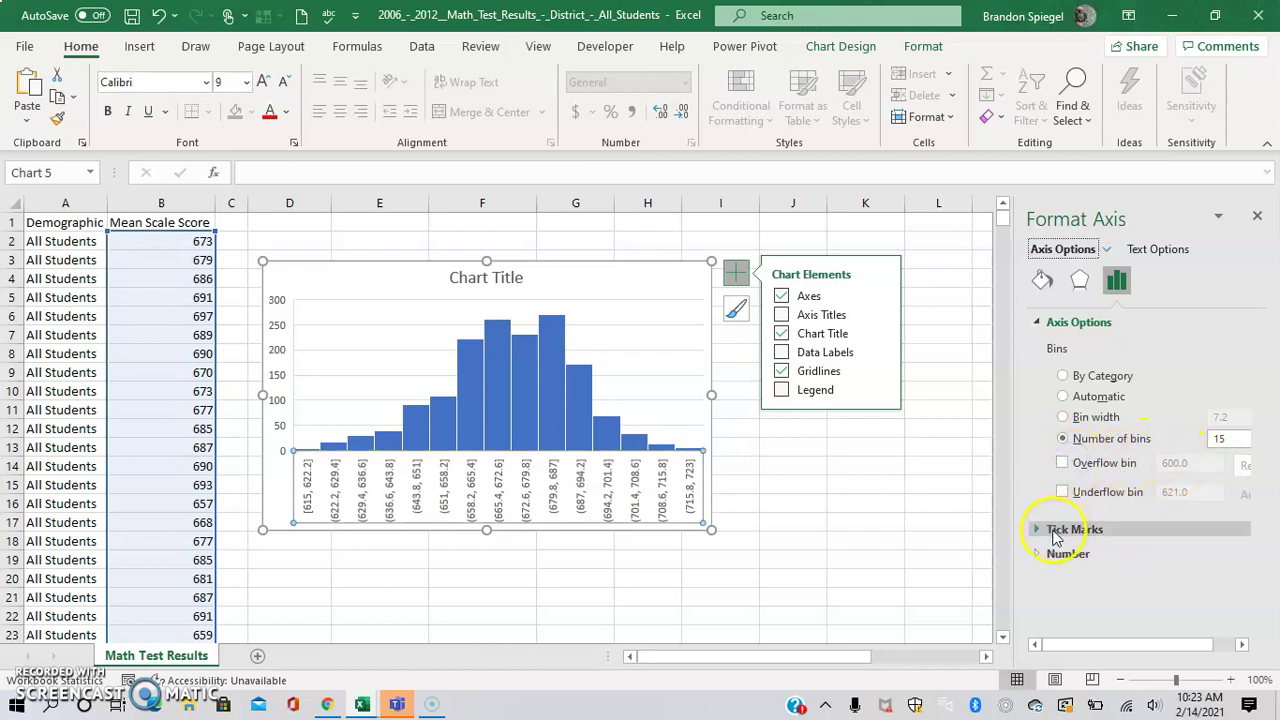
# - Expand the tick mark and number format settings of the histogram's horizontal axis to view their options
pyautogui.click(1045, 530)
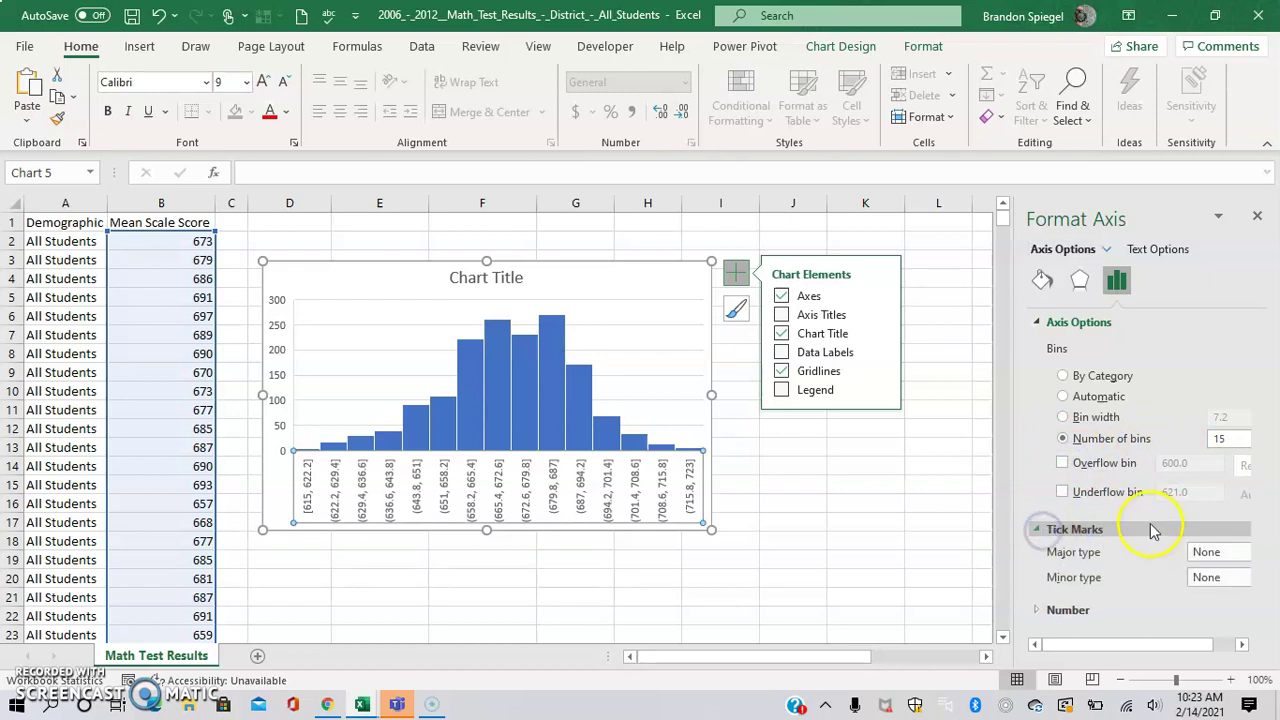
pyautogui.click(1166, 612)
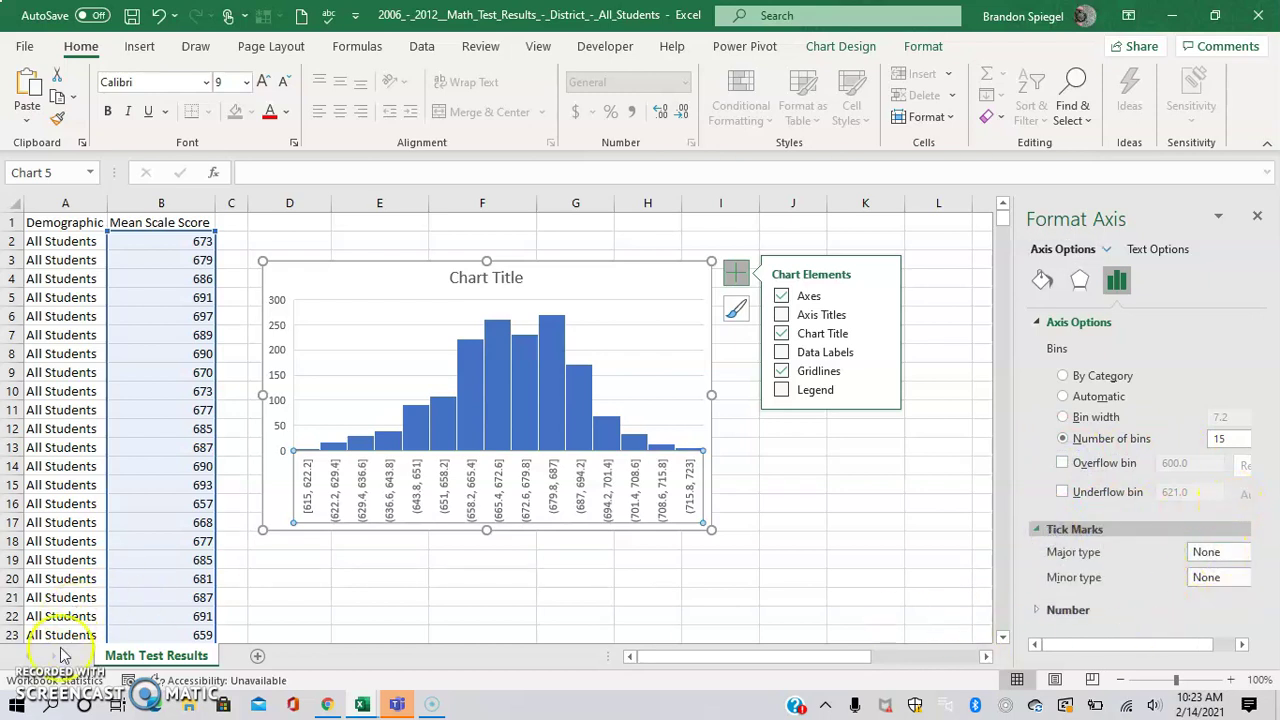
pyautogui.click(563, 396)
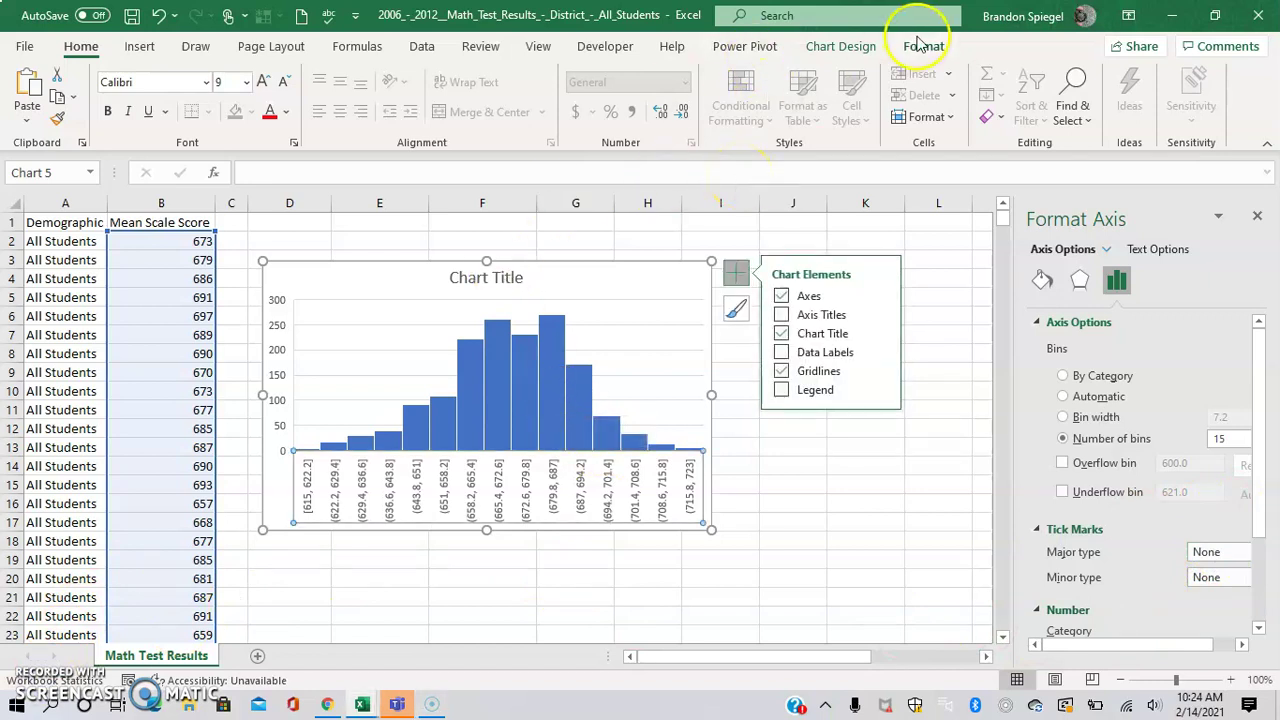
# - Try the histogram's quick layouts and apply the second one, which adds data labels to the bars
pyautogui.click(862, 50)
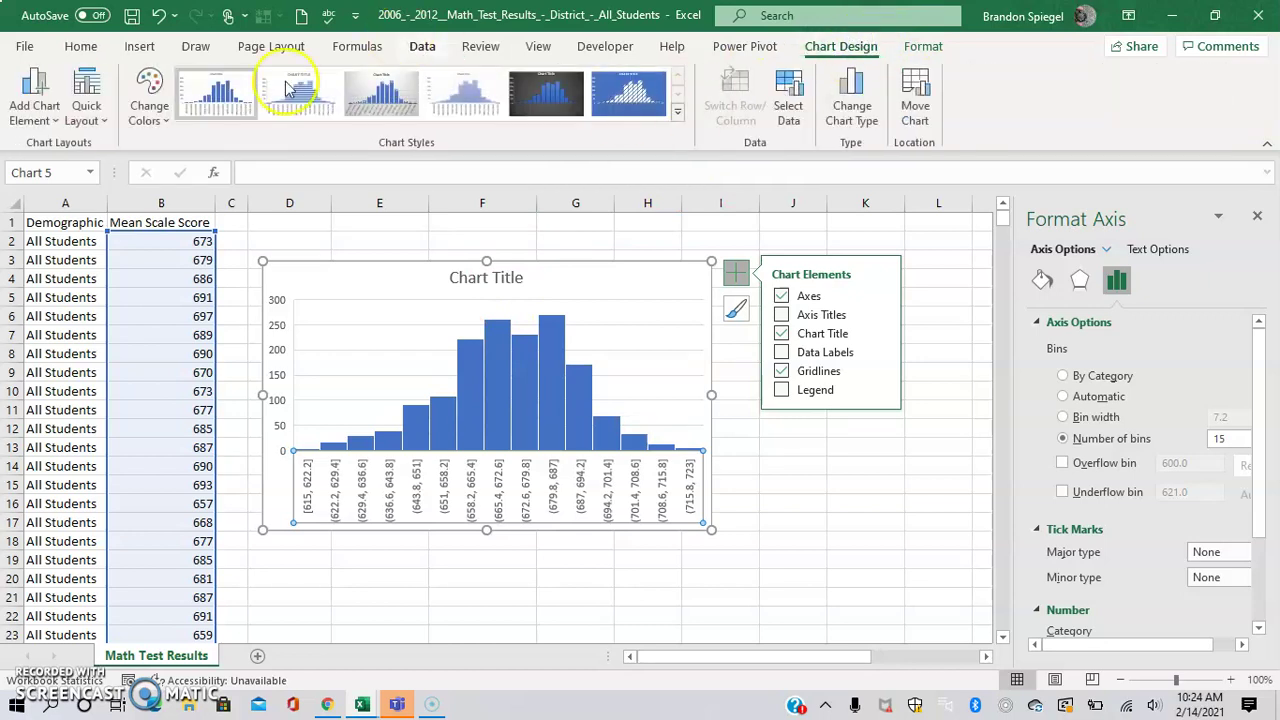
pyautogui.click(90, 112)
pyautogui.click(177, 155)
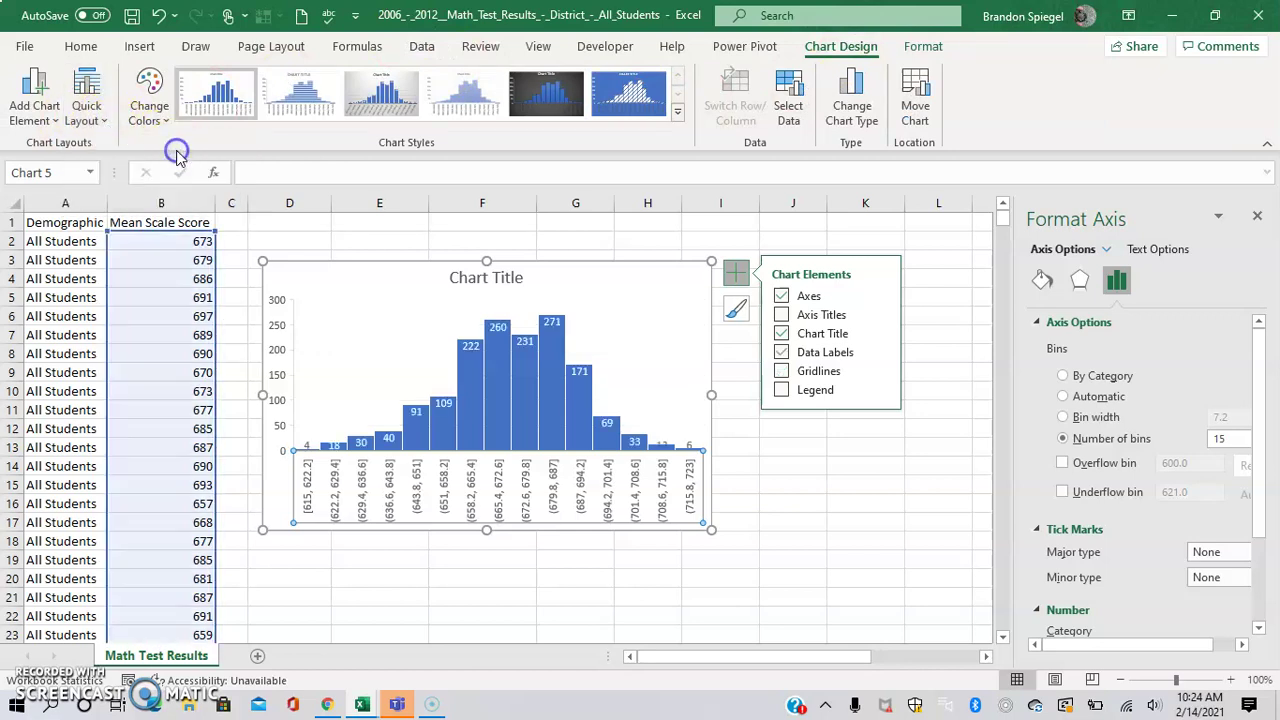
pyautogui.click(86, 96)
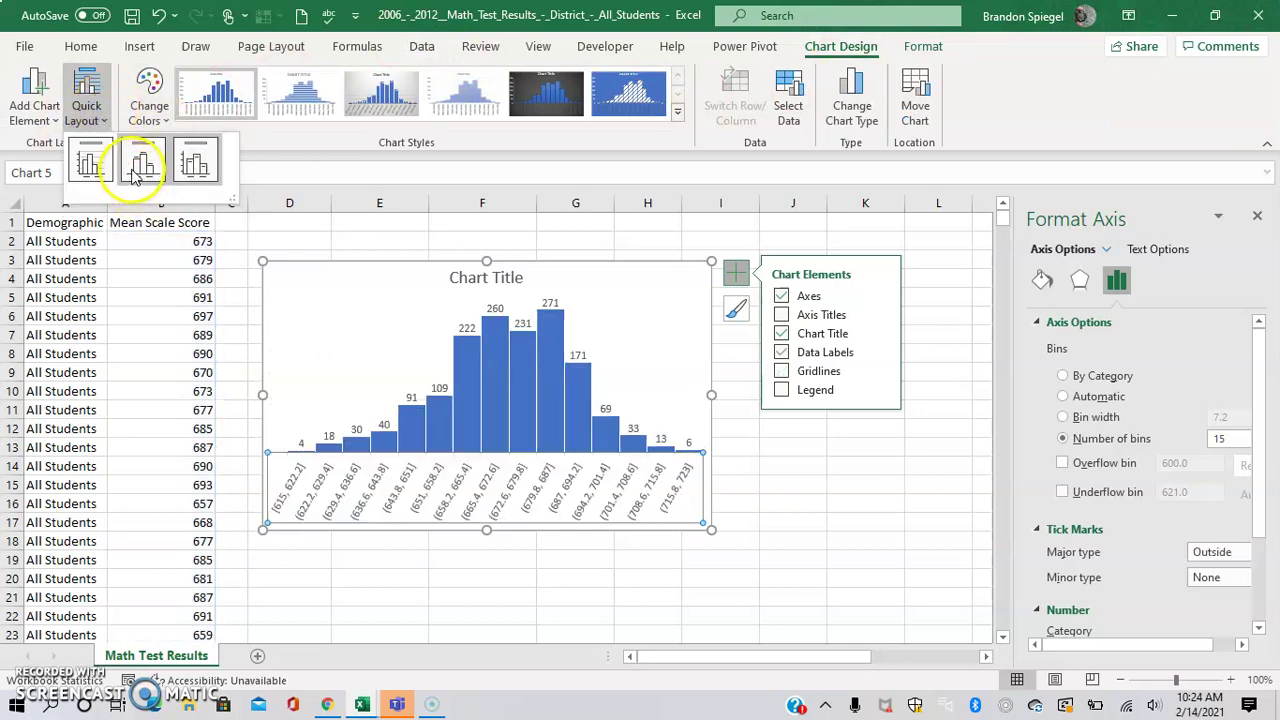
pyautogui.click(137, 168)
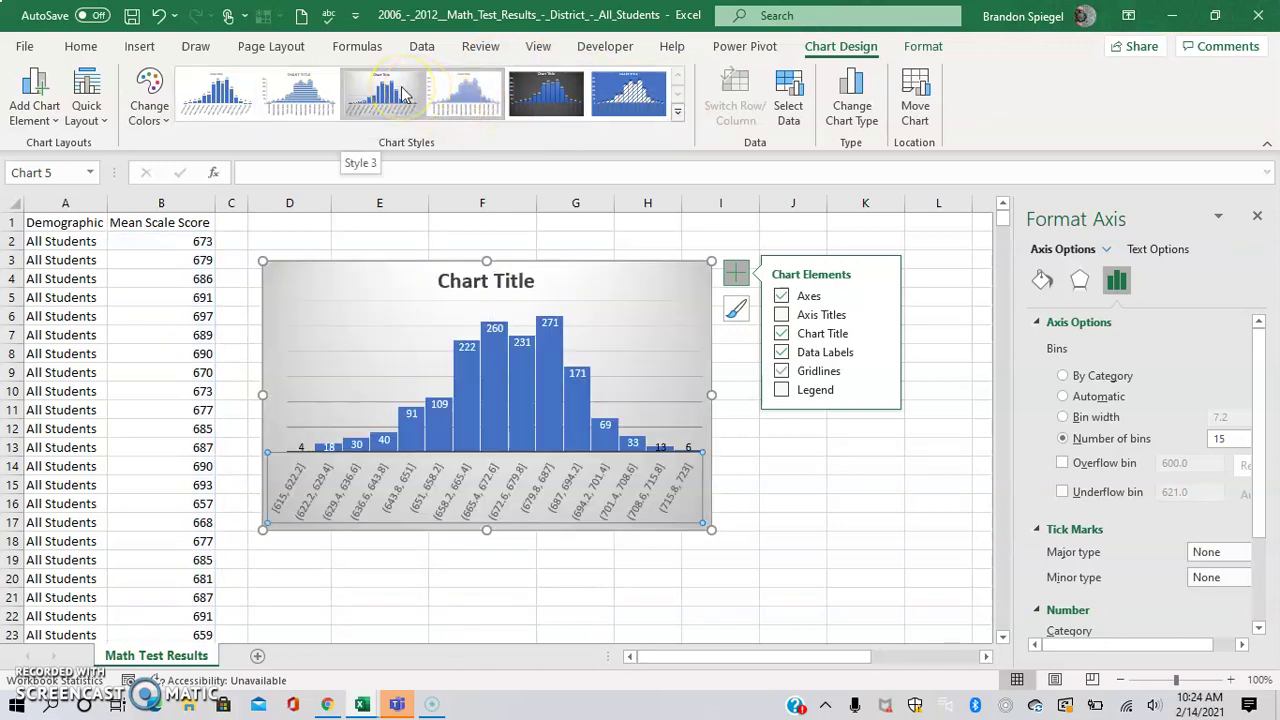
# - Try chart Style 2 on the histogram, return to Style 1 and apply the green monochromatic color palette
pyautogui.click(308, 90)
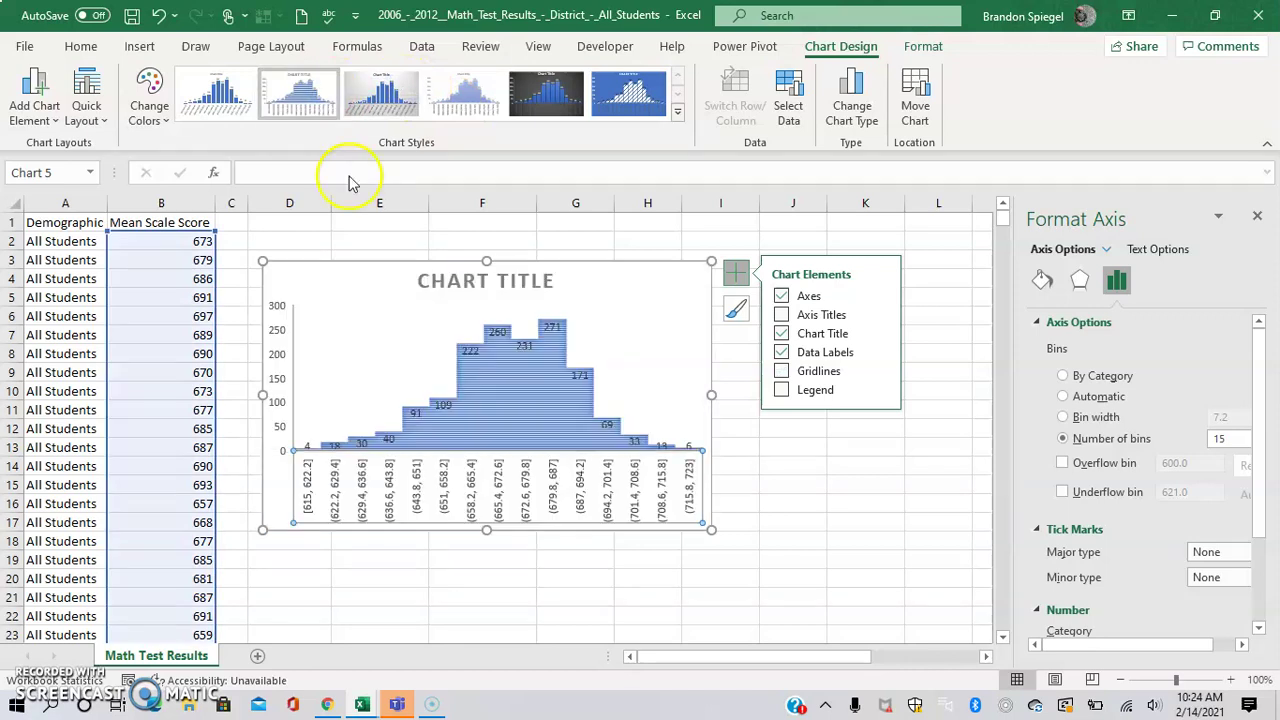
pyautogui.click(243, 112)
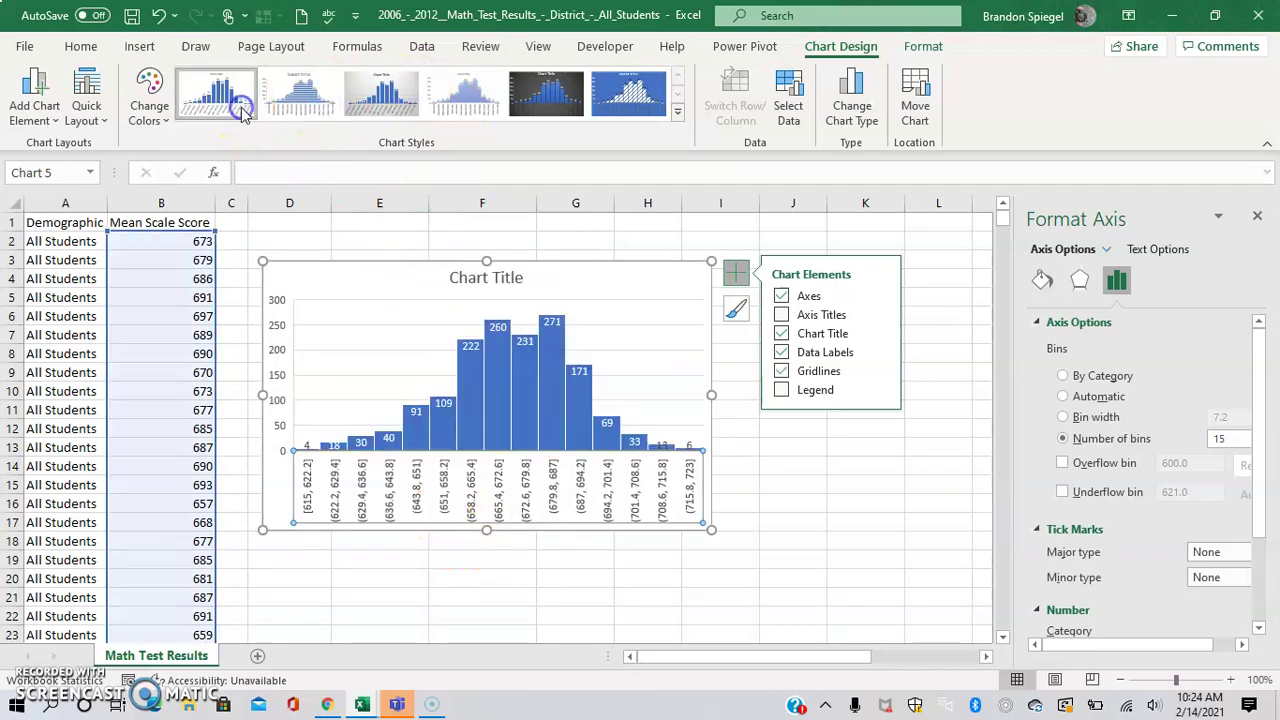
pyautogui.click(149, 108)
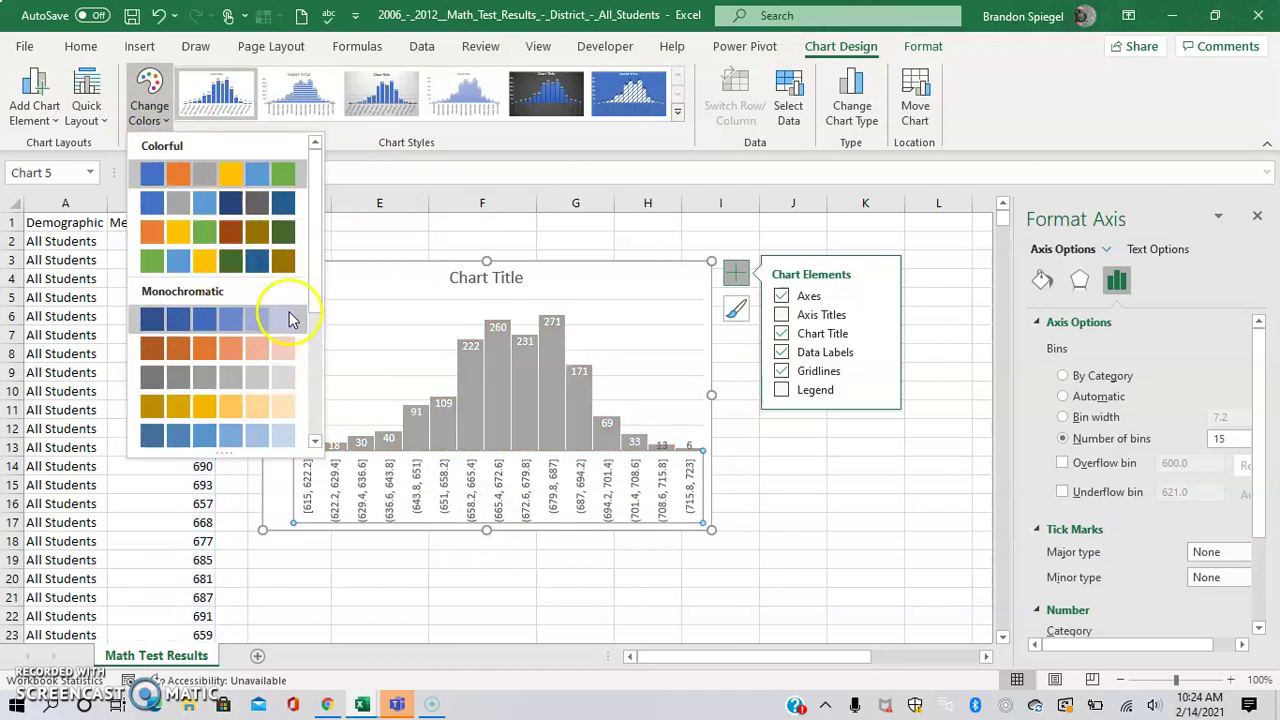
pyautogui.moveTo(314, 297); pyautogui.dragTo(332, 370)
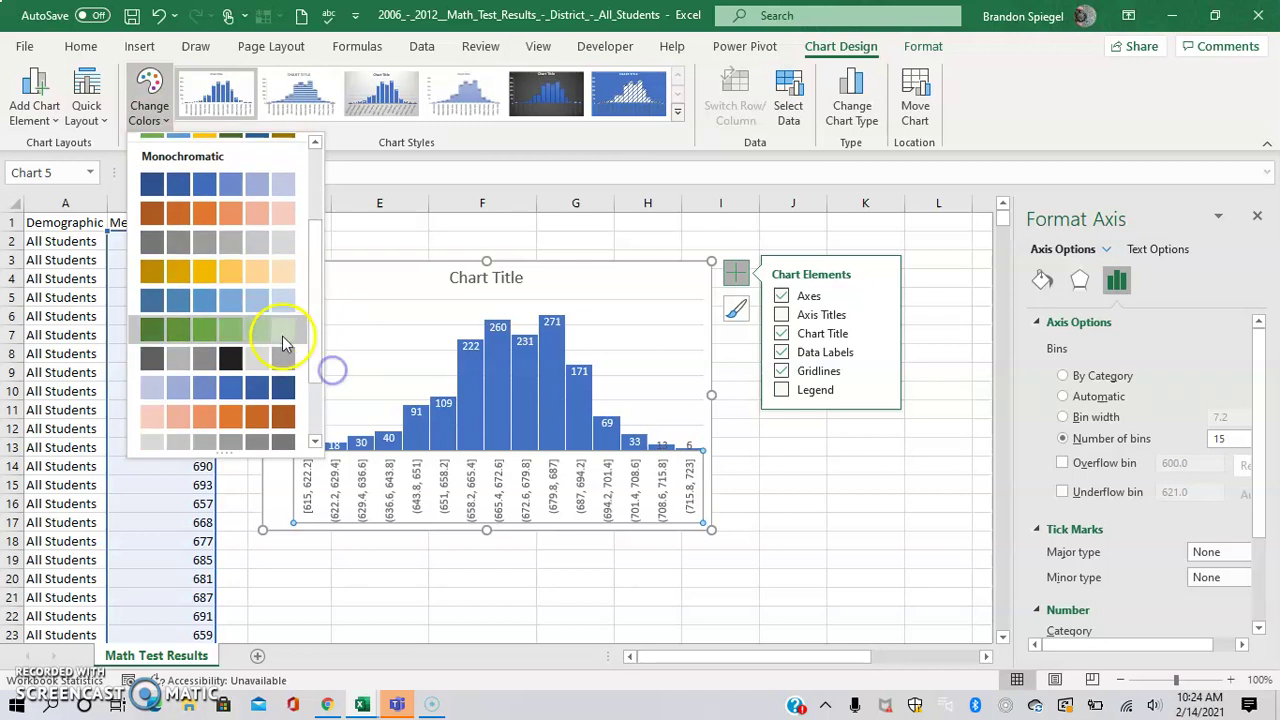
pyautogui.click(233, 333)
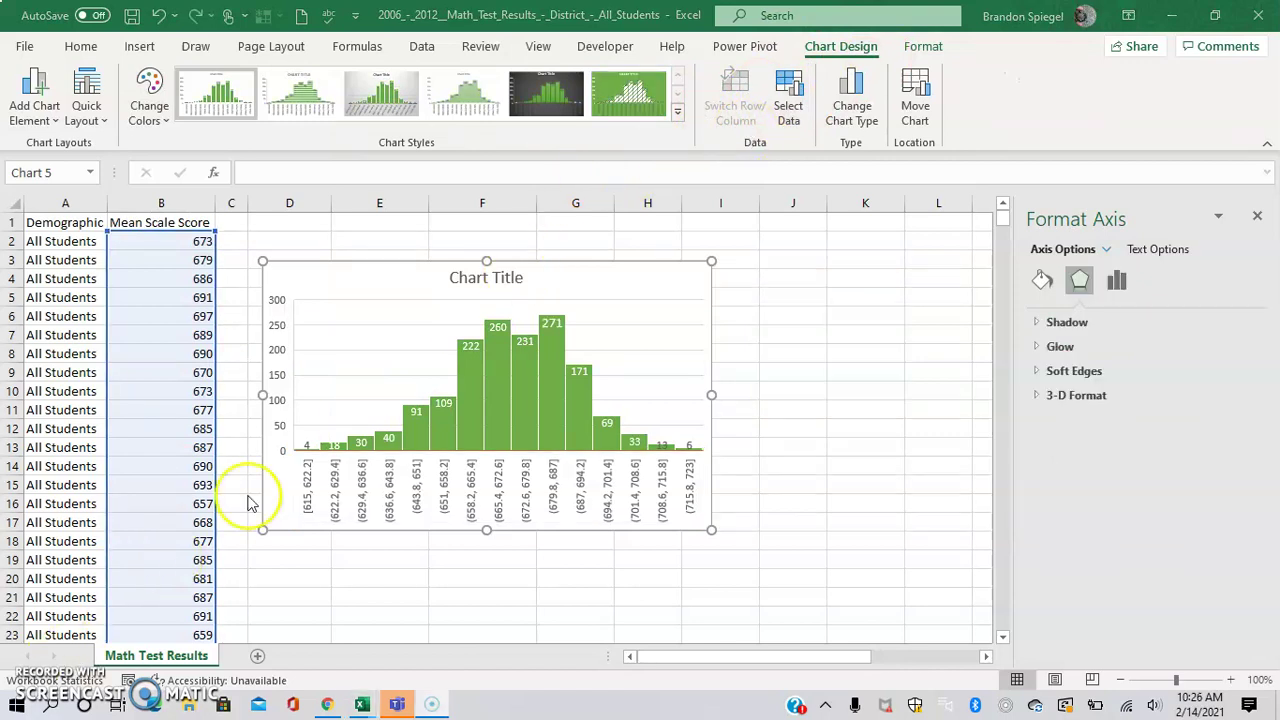
# - Set the font size of the histogram's vertical axis labels to 11
pyautogui.click(280, 398)
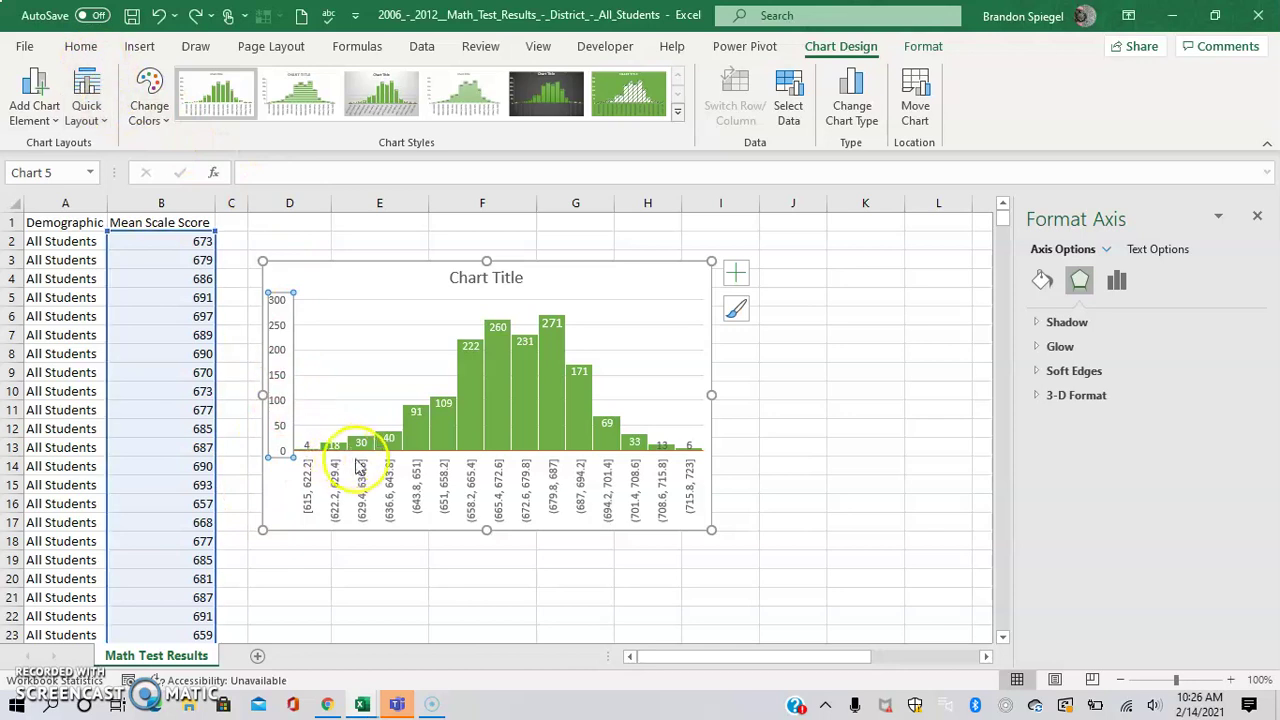
pyautogui.click(370, 487)
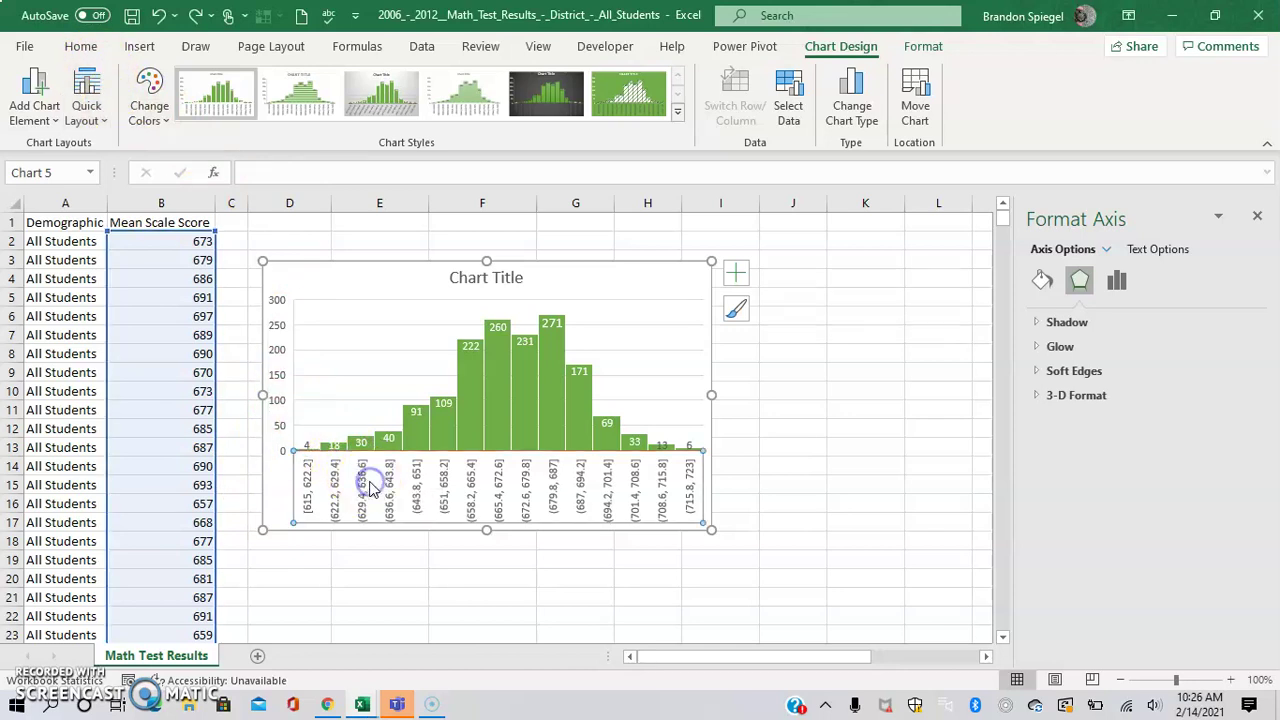
pyautogui.click(277, 372)
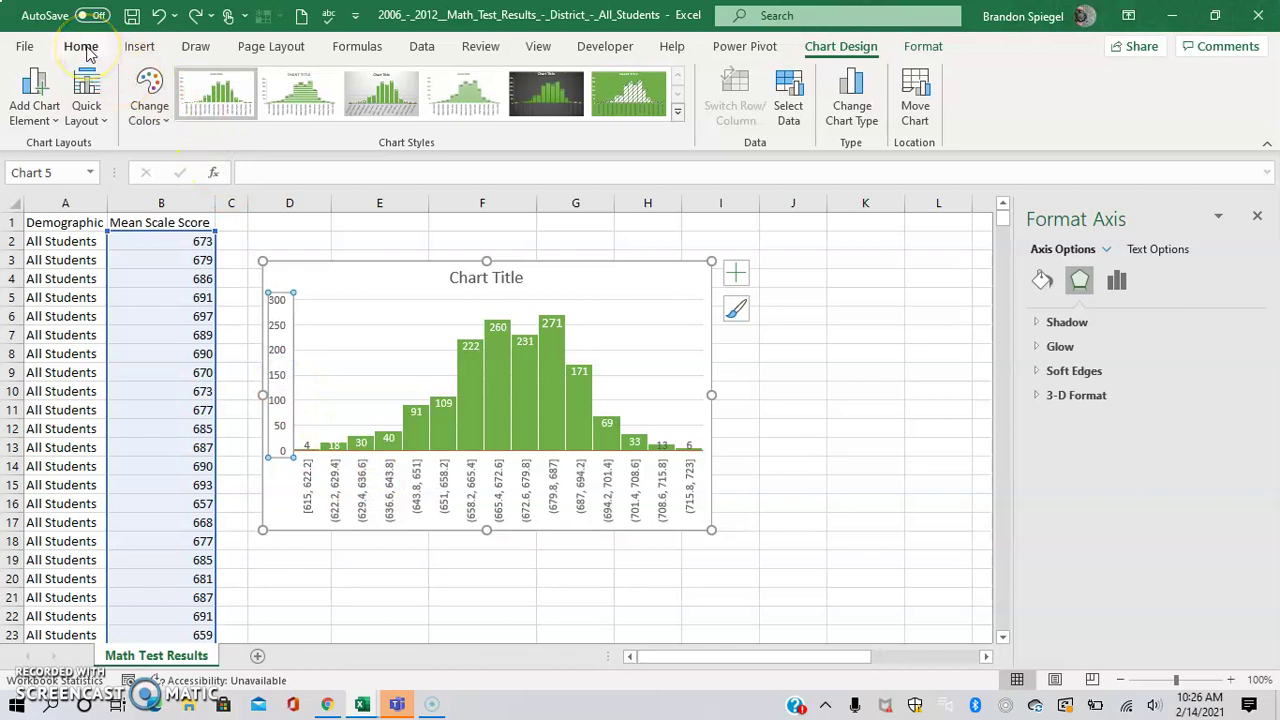
pyautogui.click(388, 493)
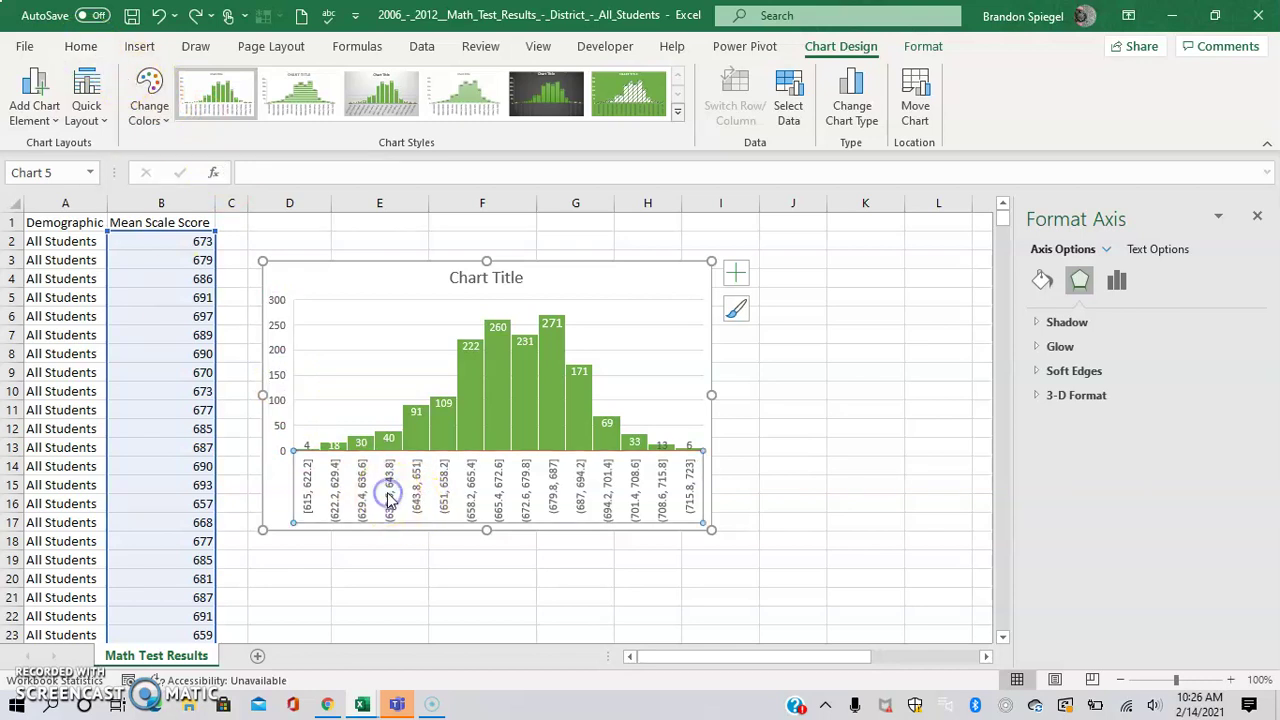
pyautogui.click(84, 46)
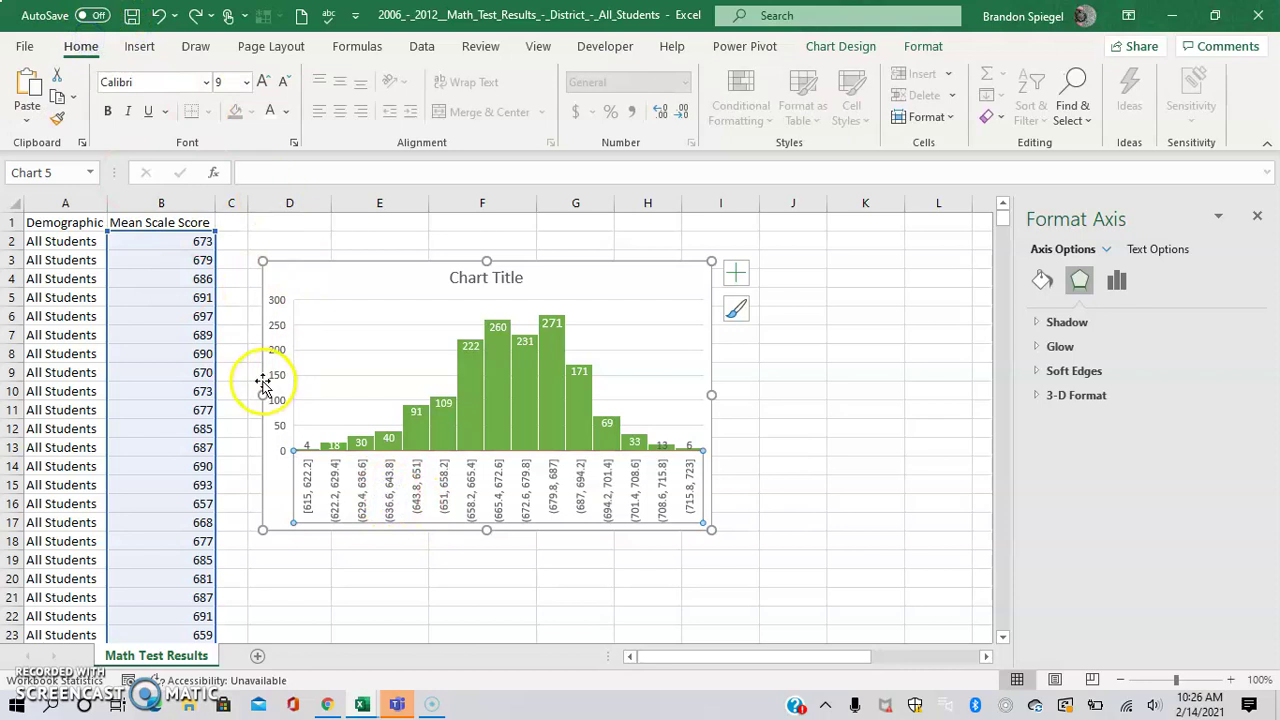
pyautogui.click(265, 383)
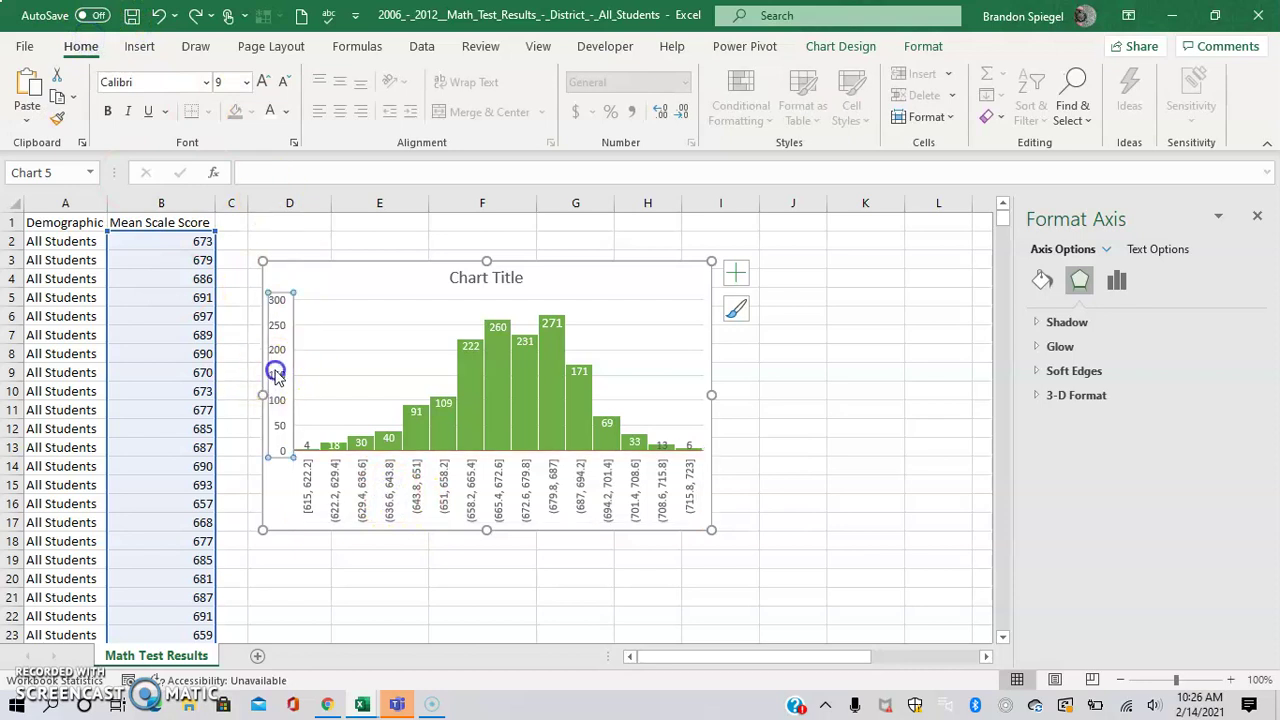
pyautogui.click(230, 84)
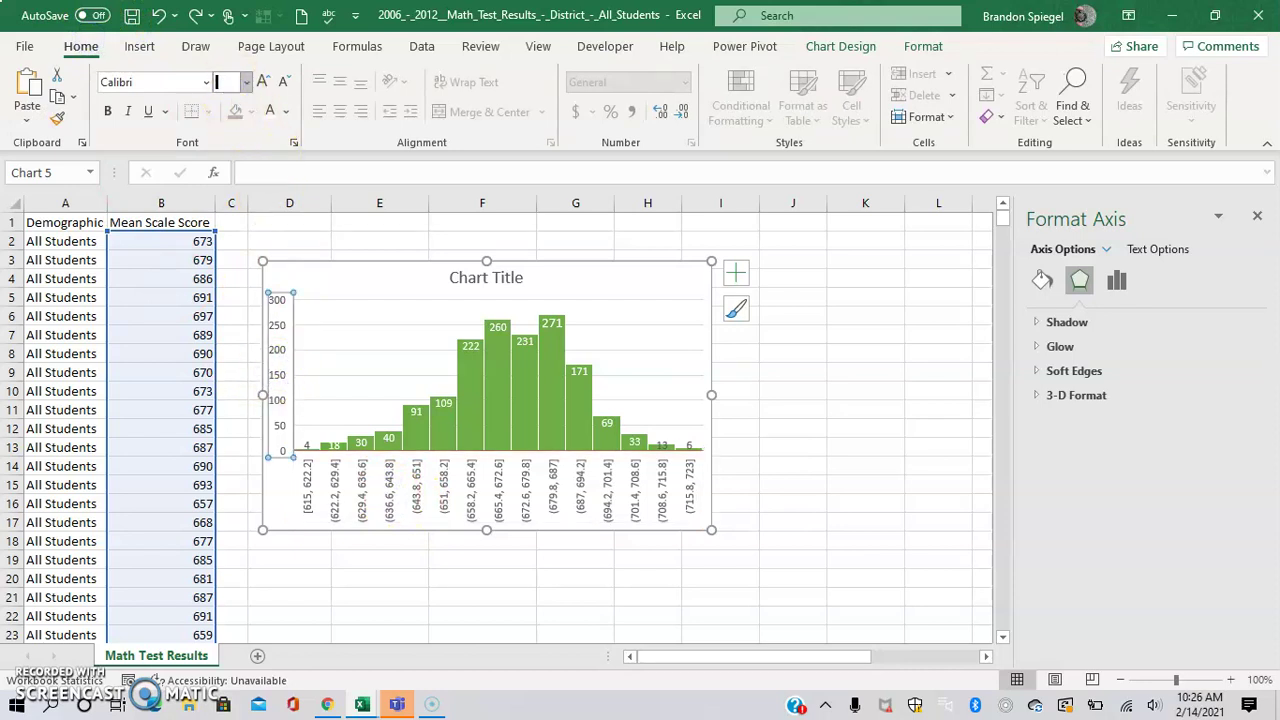
pyautogui.write('11')
pyautogui.press('Return')
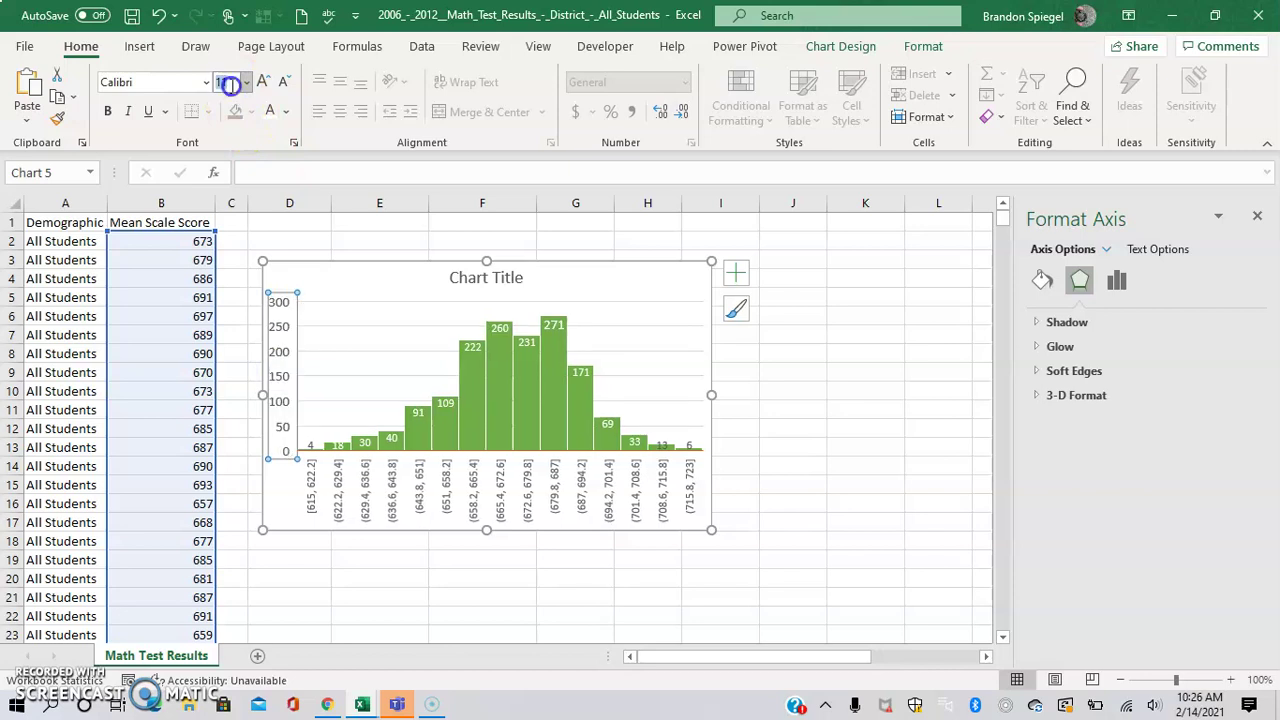
# - Try font size 15 on the vertical axis labels and set them back to 11
pyautogui.press('BackSpace')
pyautogui.press('Return')
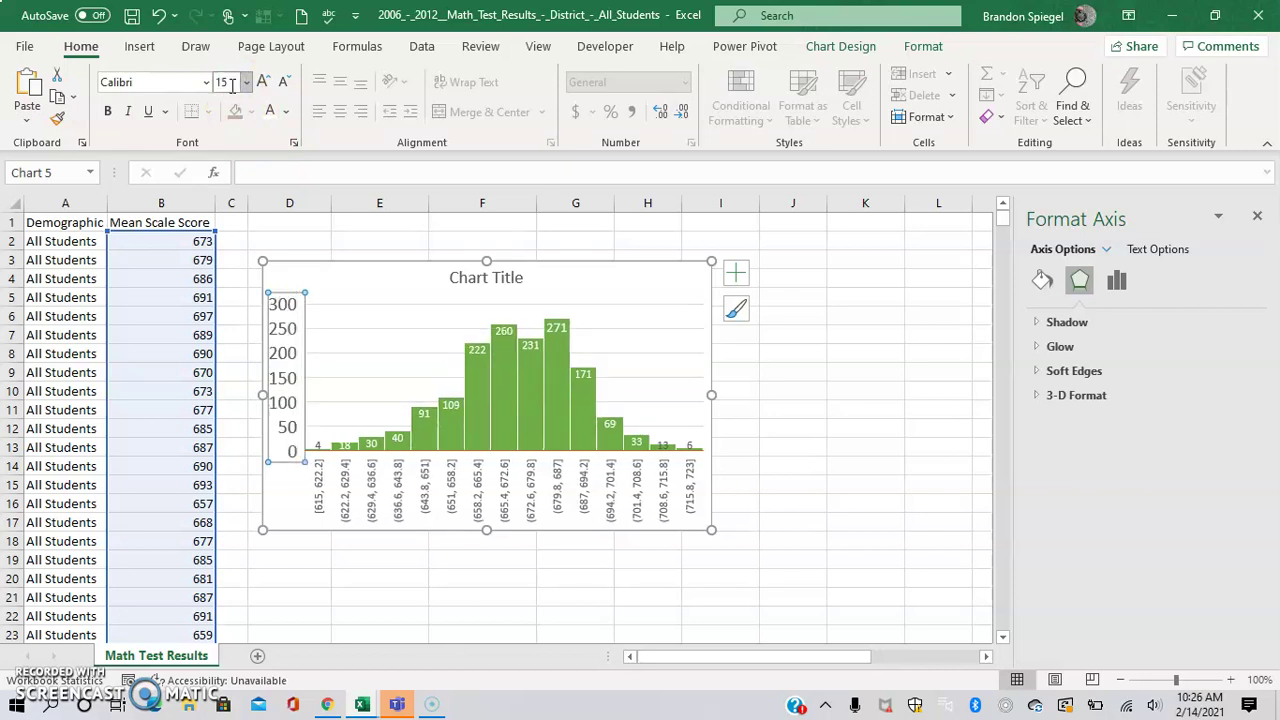
pyautogui.write('11')
pyautogui.press('Return')
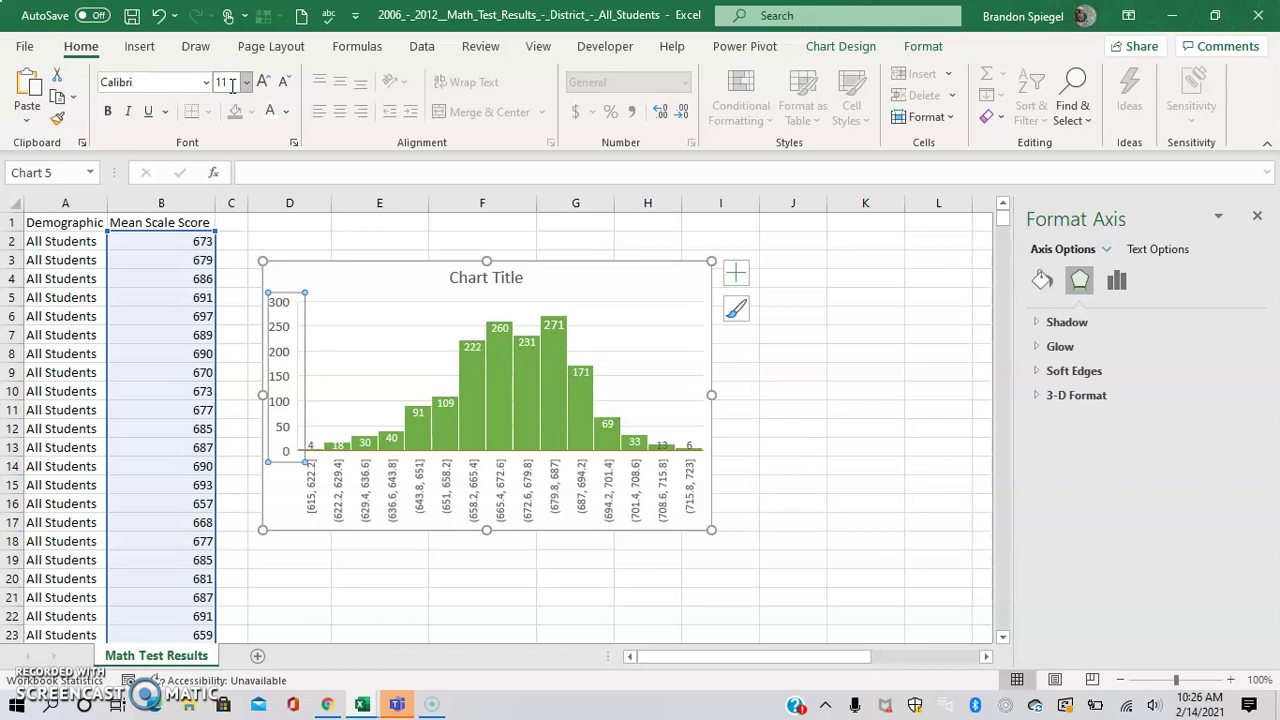
# - Try font size 11 and bold on the horizontal axis labels, remove the bold and set the size to 8
pyautogui.click(500, 515)
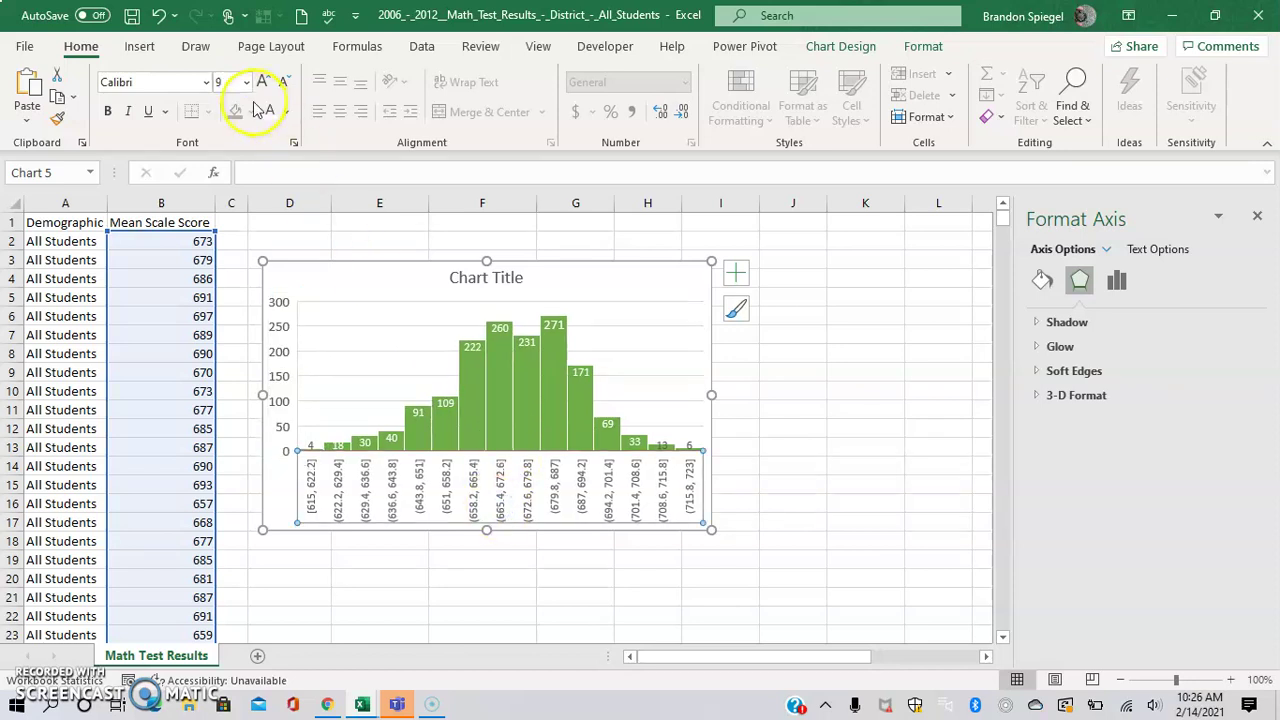
pyautogui.click(224, 82)
pyautogui.write('11')
pyautogui.press('Return')
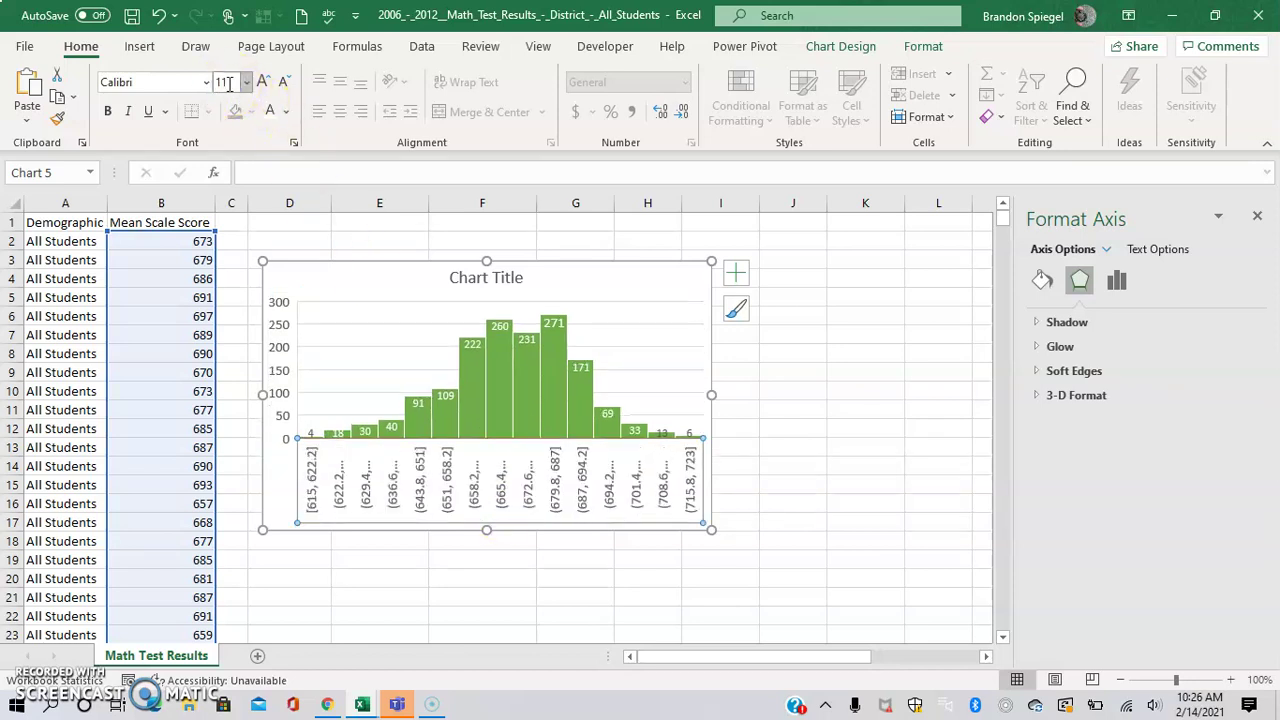
pyautogui.hotkey('ctrl', 'b')
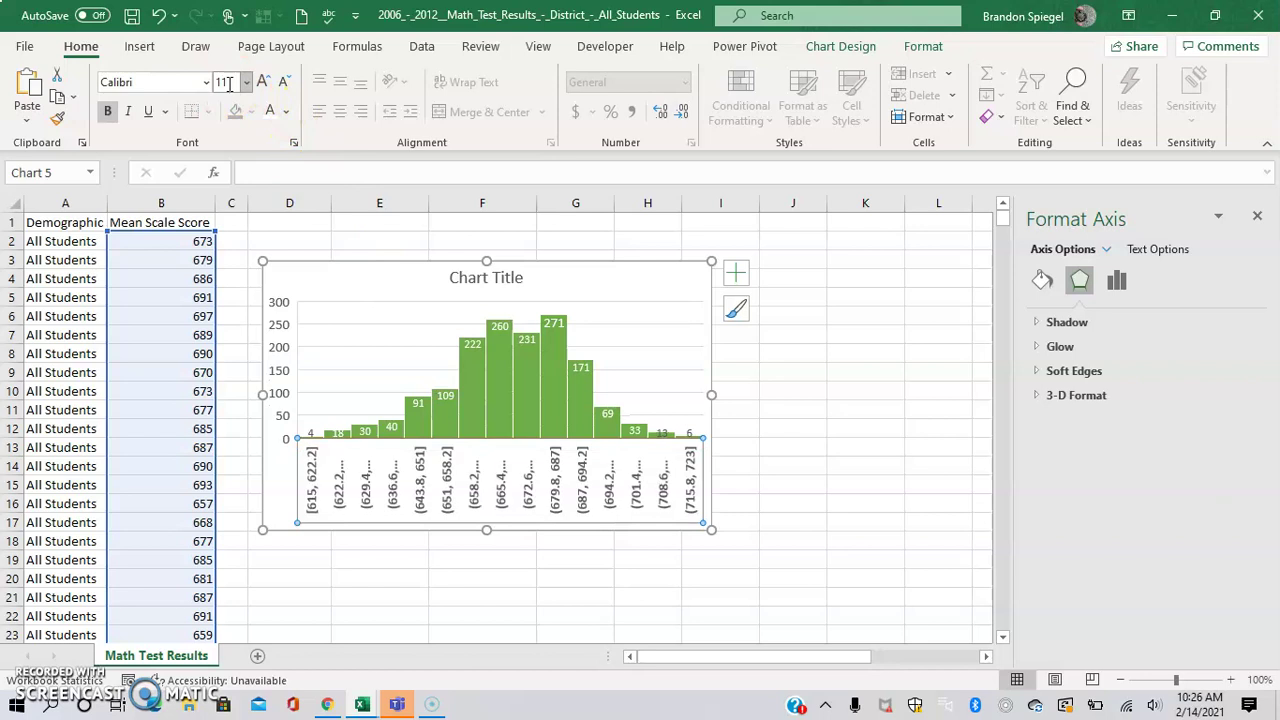
pyautogui.hotkey('ctrl', 'b')
pyautogui.press('BackSpace')
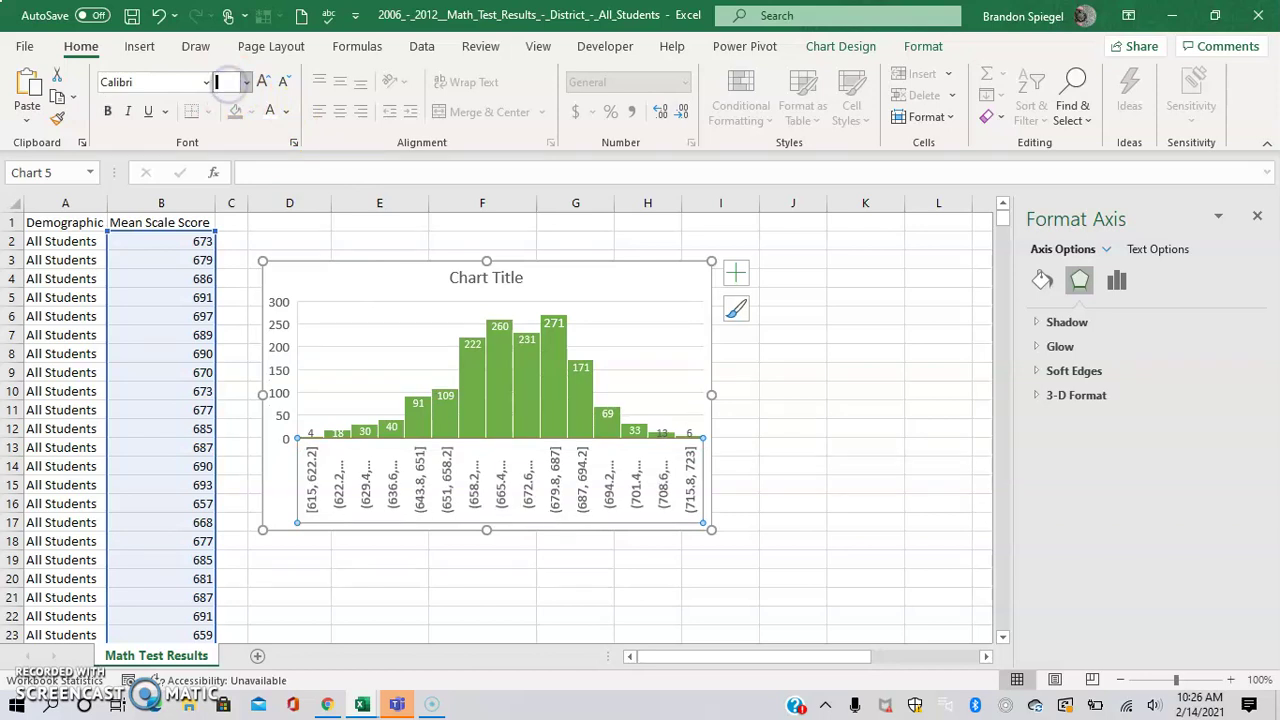
pyautogui.press('Return')
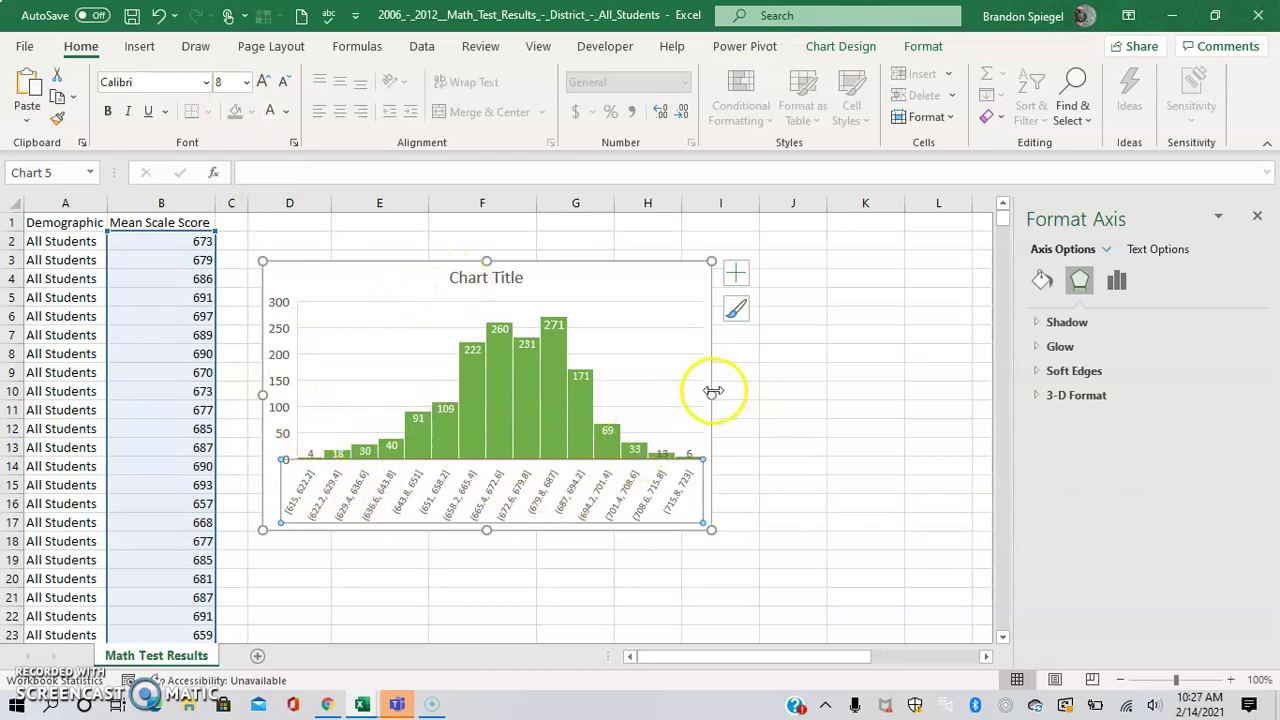
# - Widen the histogram to the end of column K and delete its major gridlines
pyautogui.moveTo(711, 393); pyautogui.dragTo(864, 390)
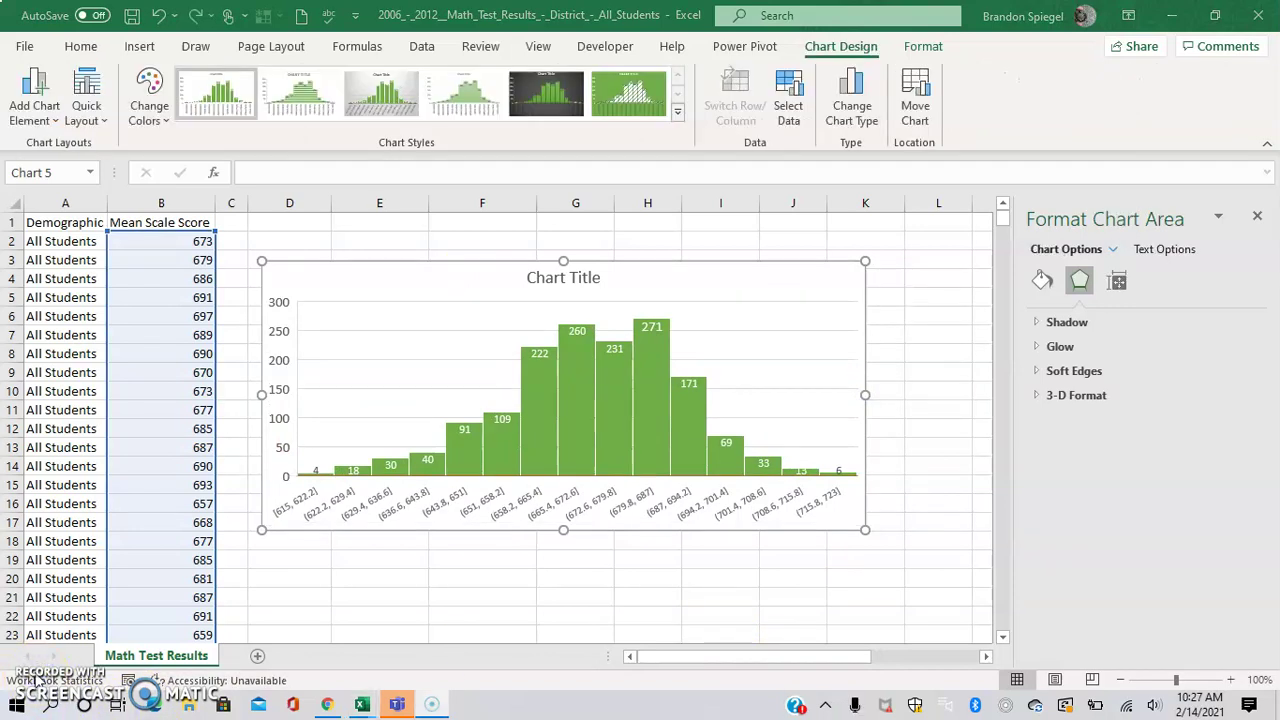
pyautogui.click(391, 302)
pyautogui.click(731, 361)
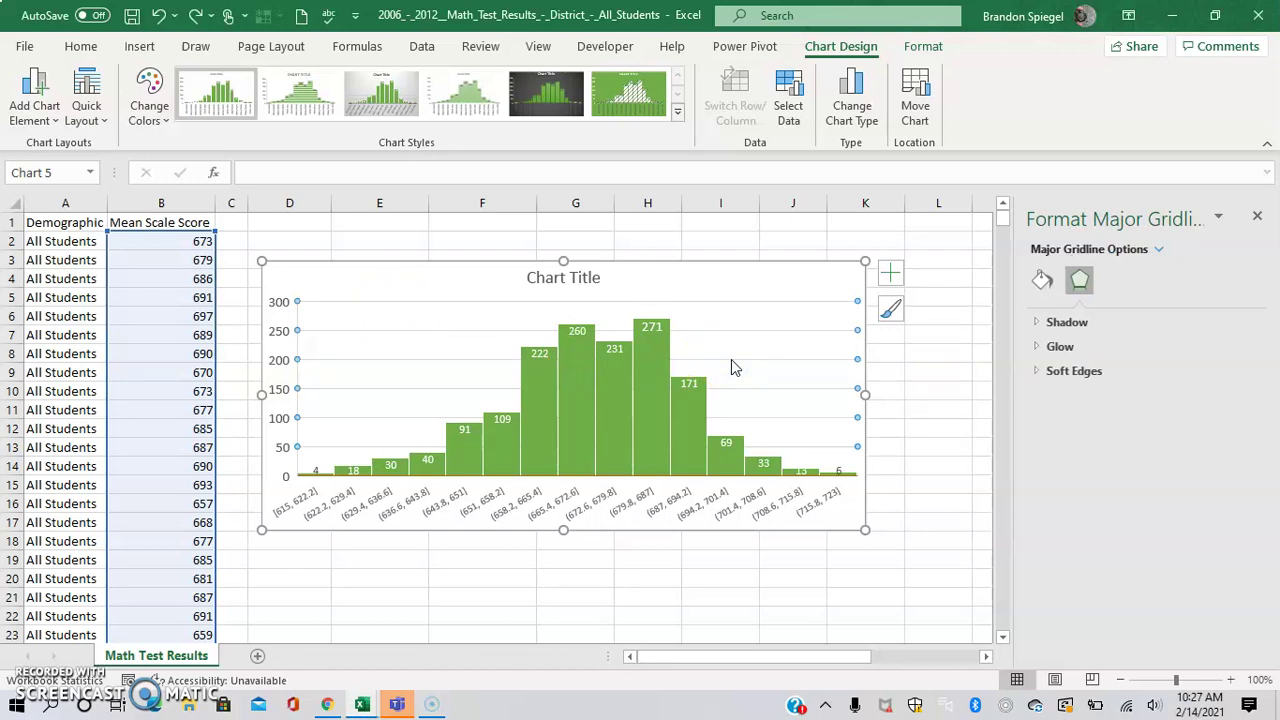
pyautogui.press('Delete')
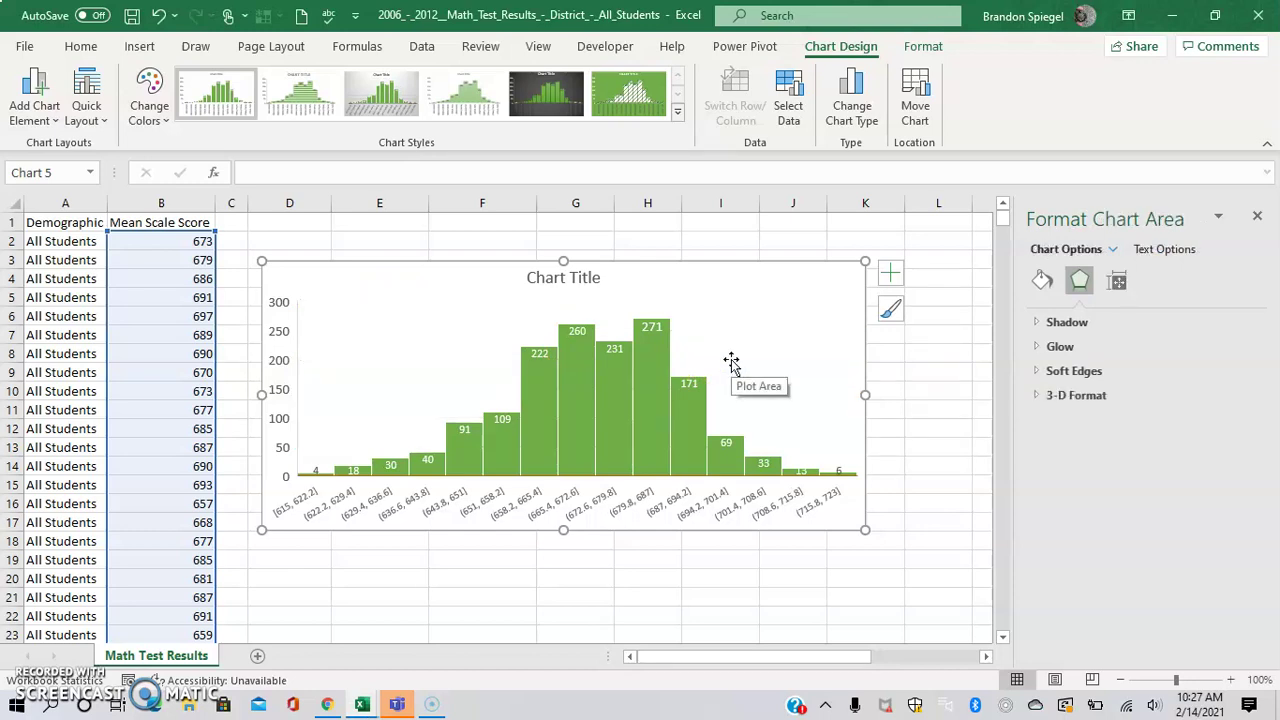
# - Extend the chart's height down to about row 20 and change its title to "Math Scores"
pyautogui.click(537, 277)
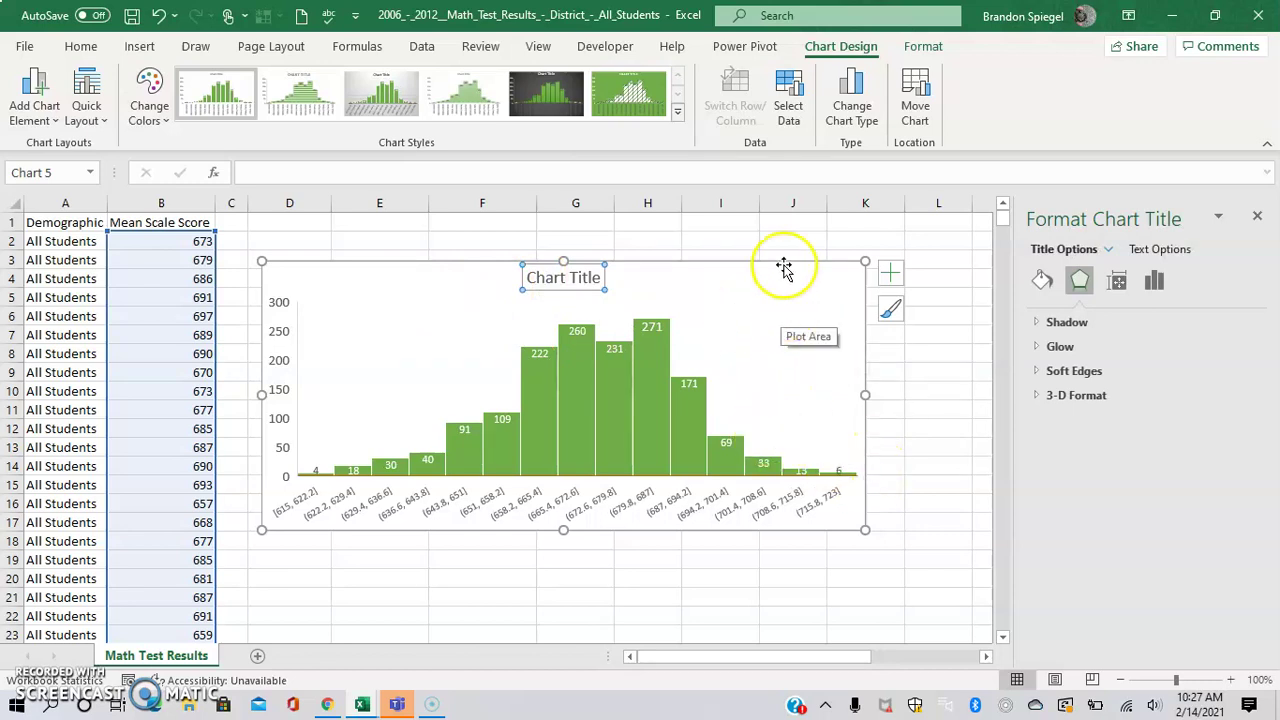
pyautogui.moveTo(579, 532); pyautogui.dragTo(568, 587)
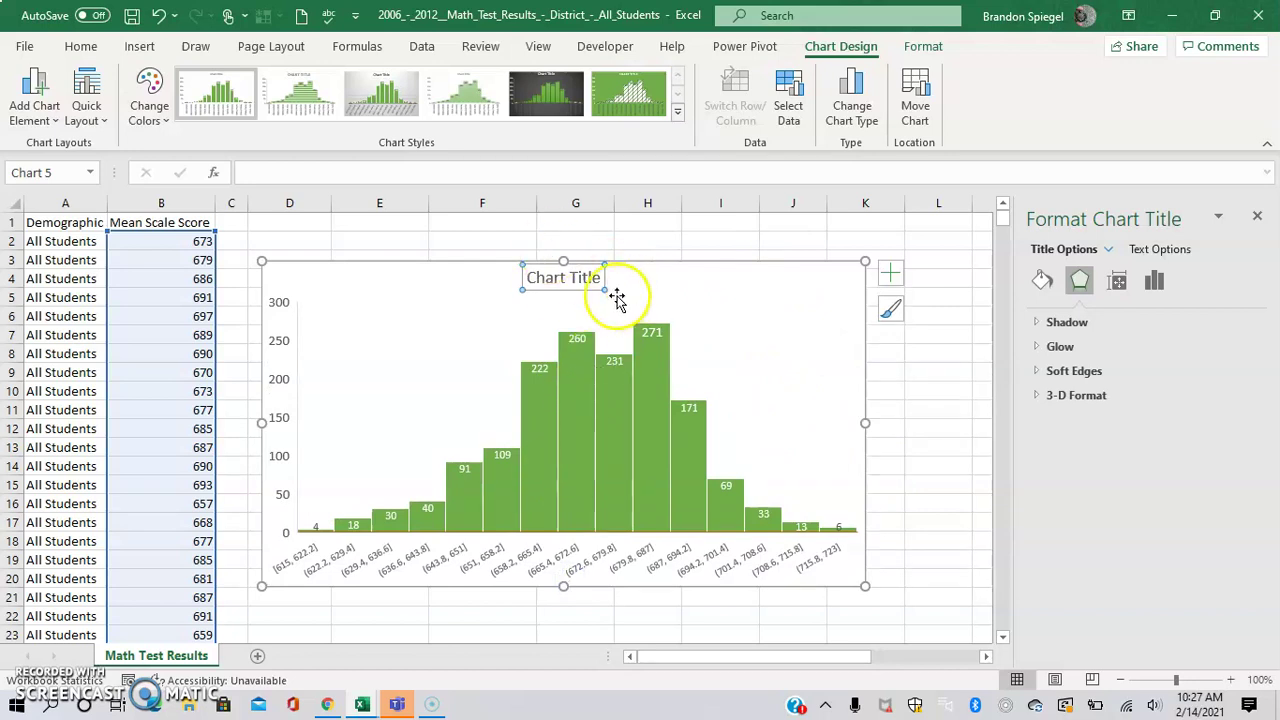
pyautogui.click(578, 278)
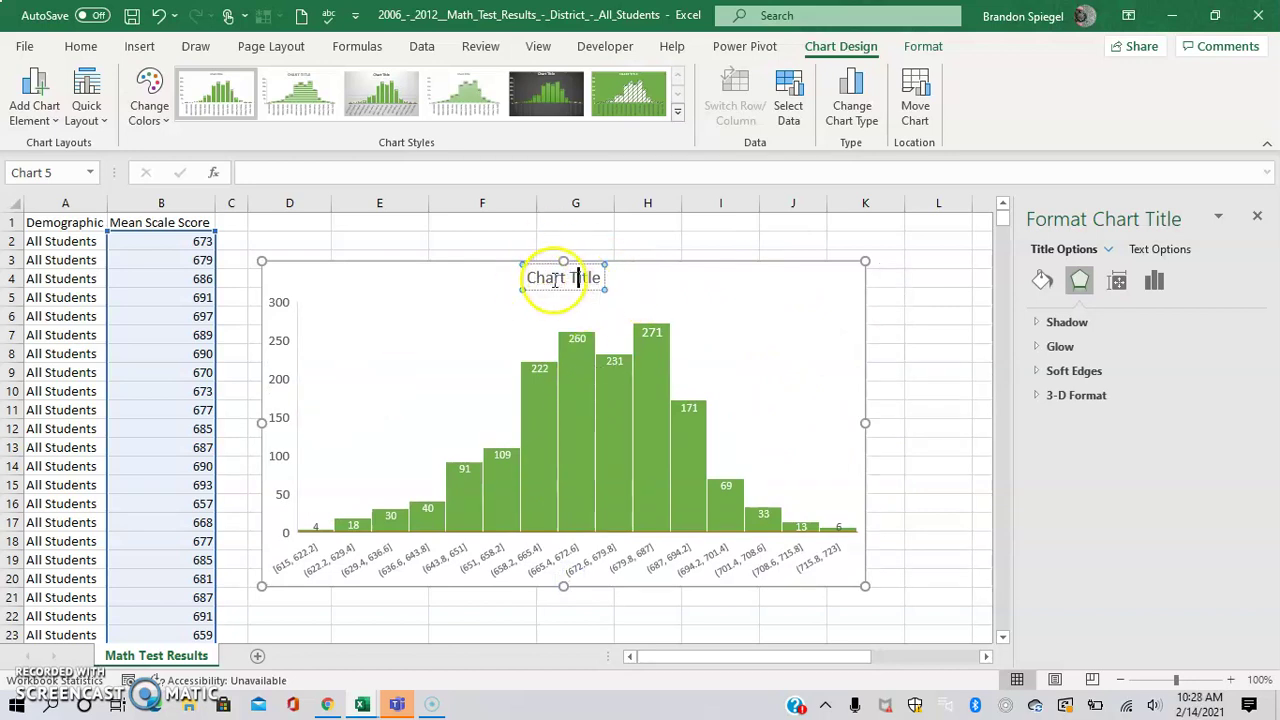
pyautogui.moveTo(528, 276); pyautogui.dragTo(724, 301)
pyautogui.write('M')
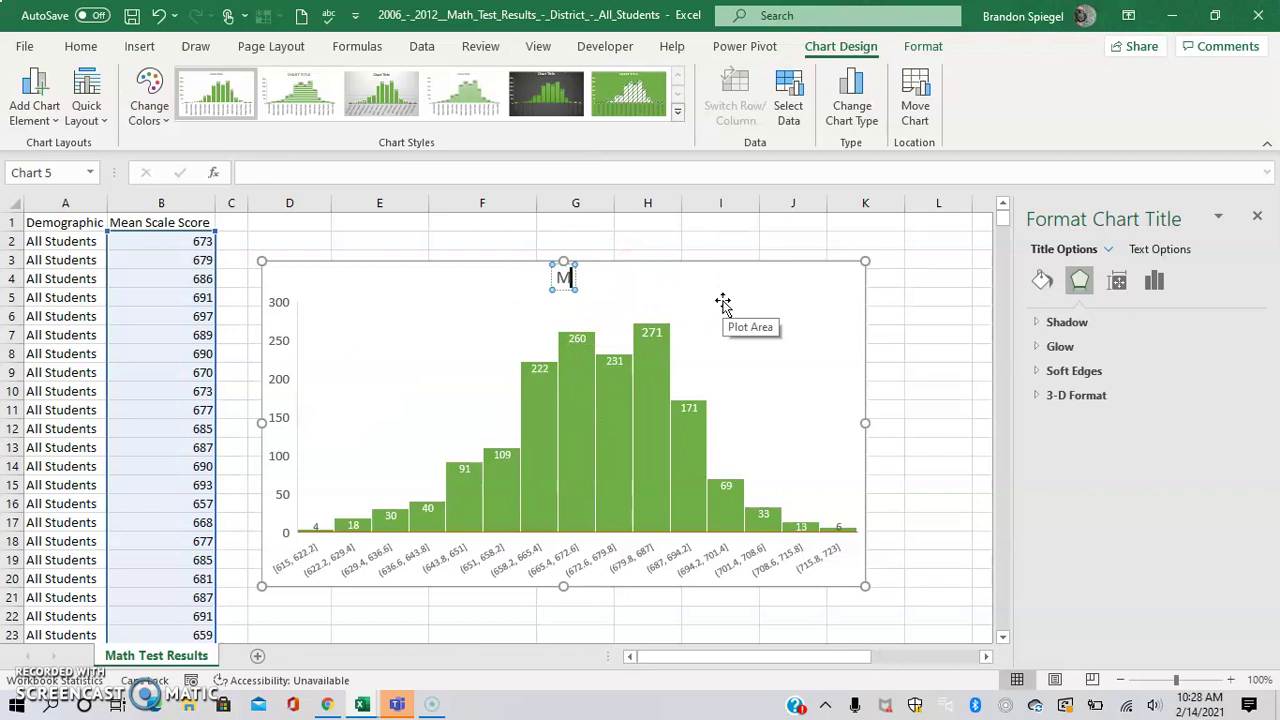
pyautogui.write('ath Scores')
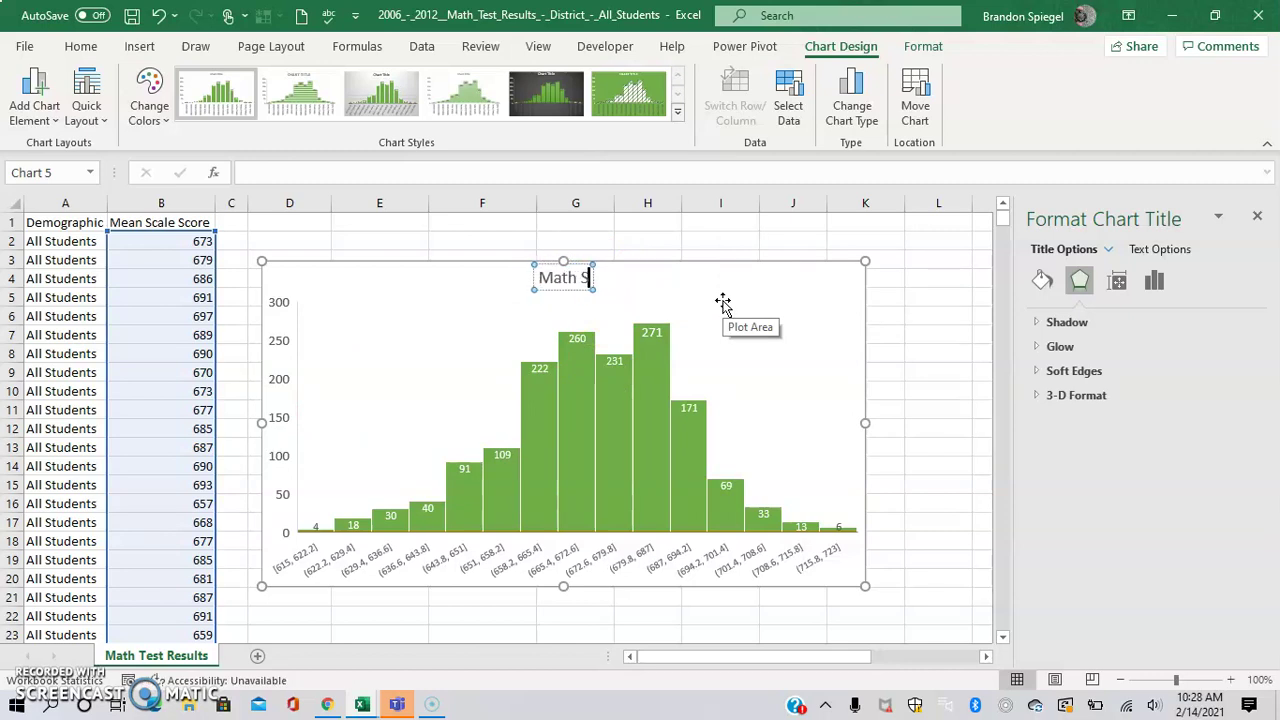
pyautogui.click(798, 301)
# - Add axis titles to the histogram and name the horizontal axis "Score"
pyautogui.click(889, 272)
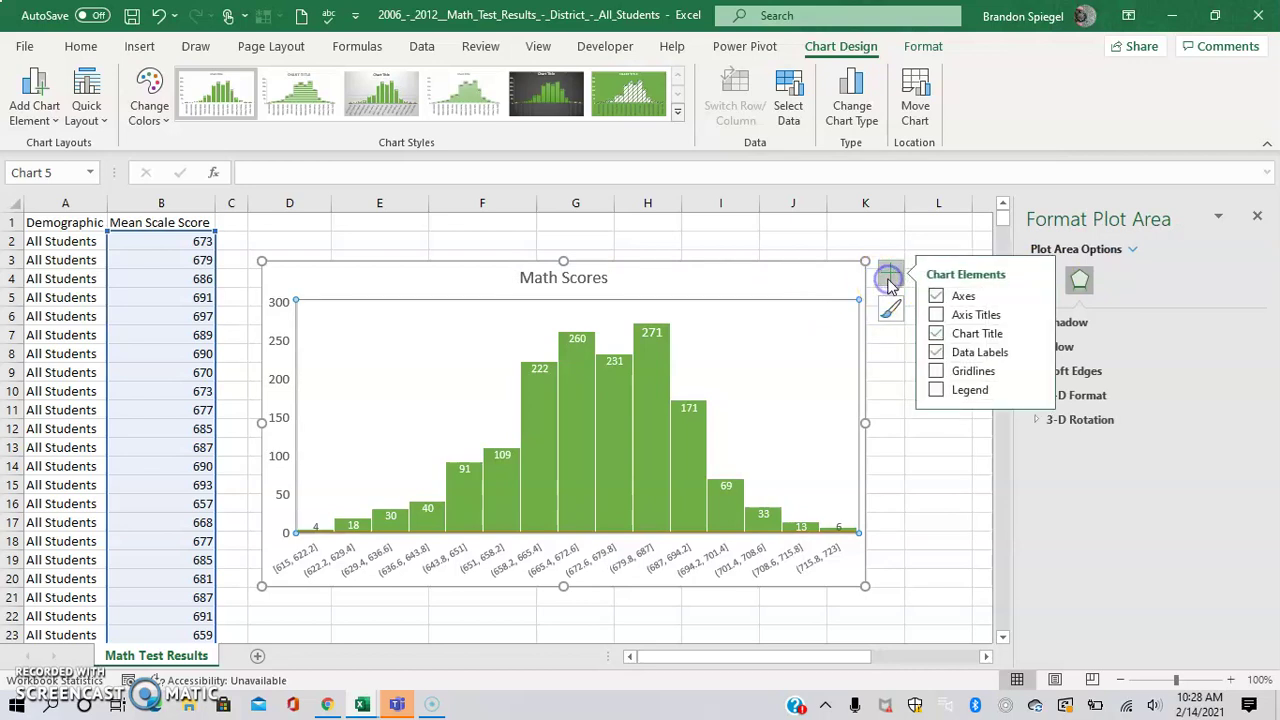
pyautogui.click(938, 315)
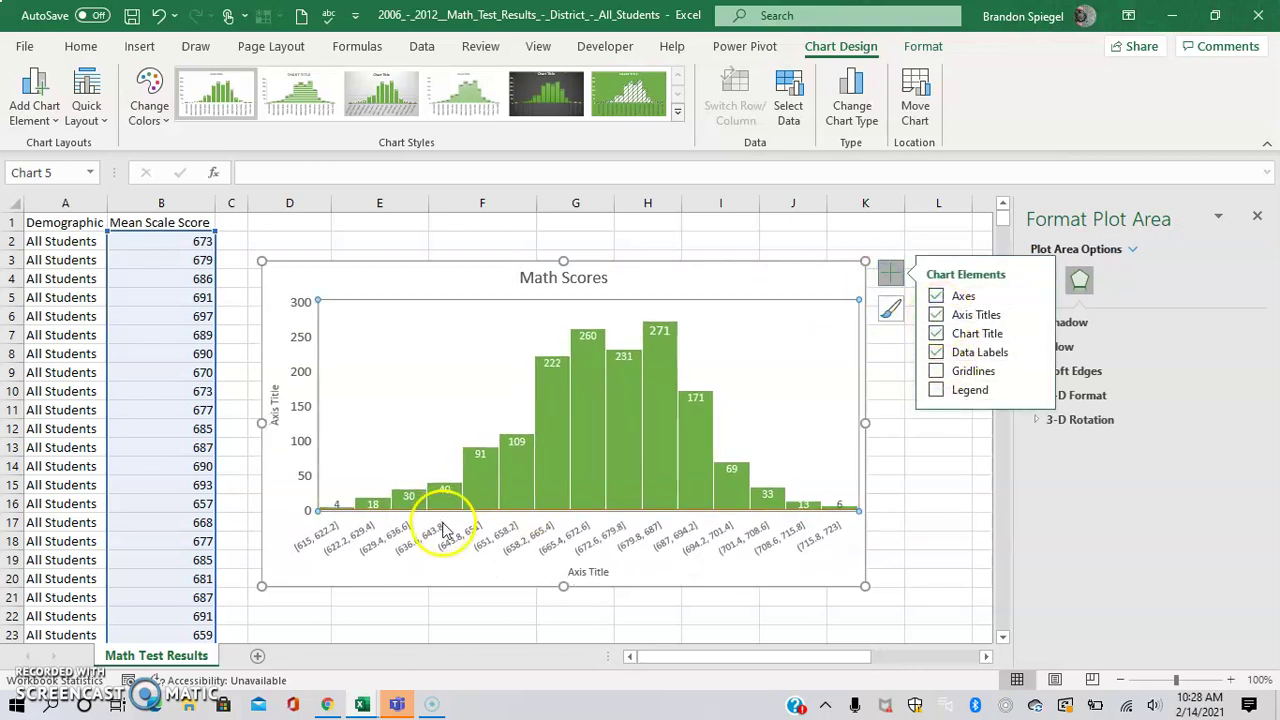
pyautogui.click(588, 573)
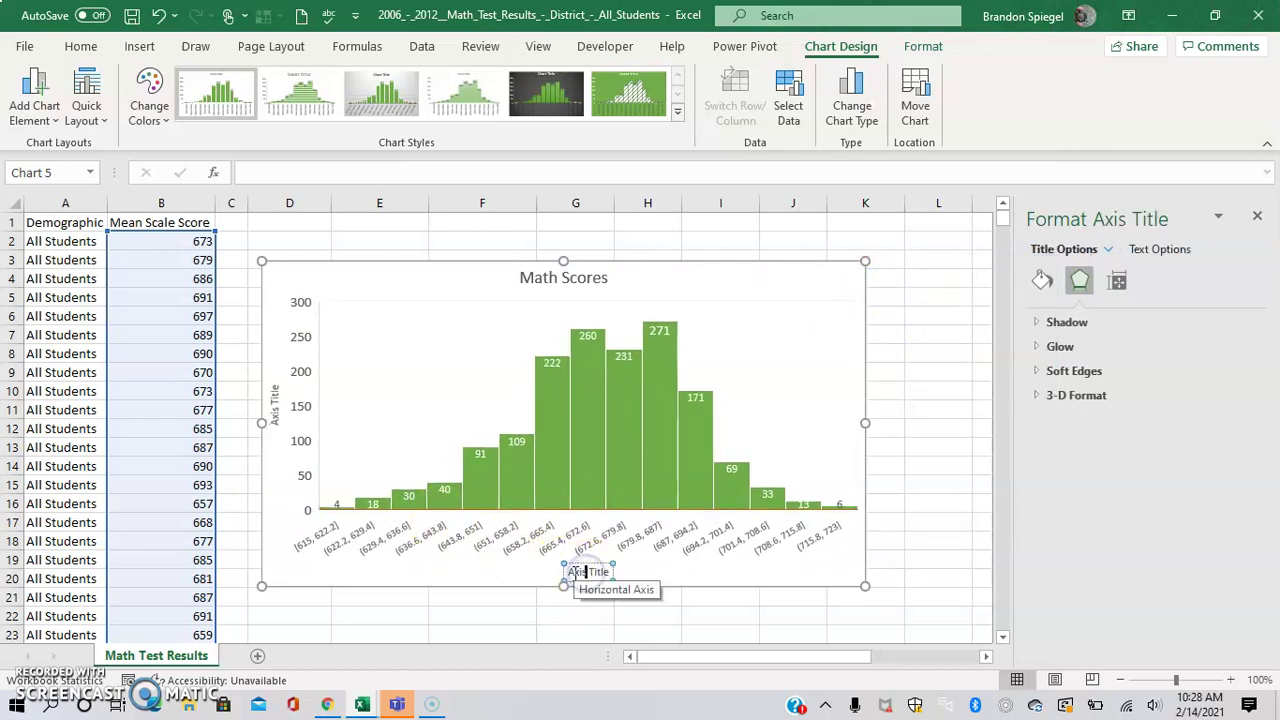
pyautogui.write('Score')
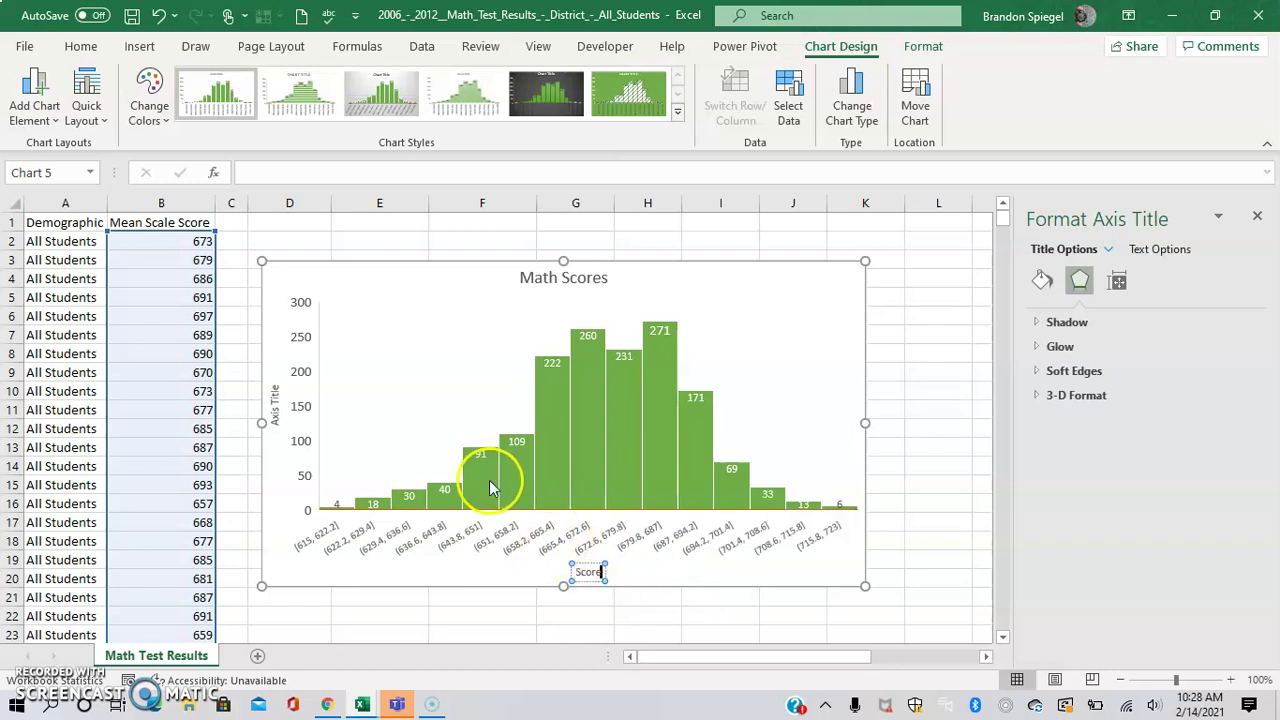
# - Replace the vertical axis title's placeholder text with "Frequency"
pyautogui.click(277, 401)
pyautogui.tripleClick(275, 412)
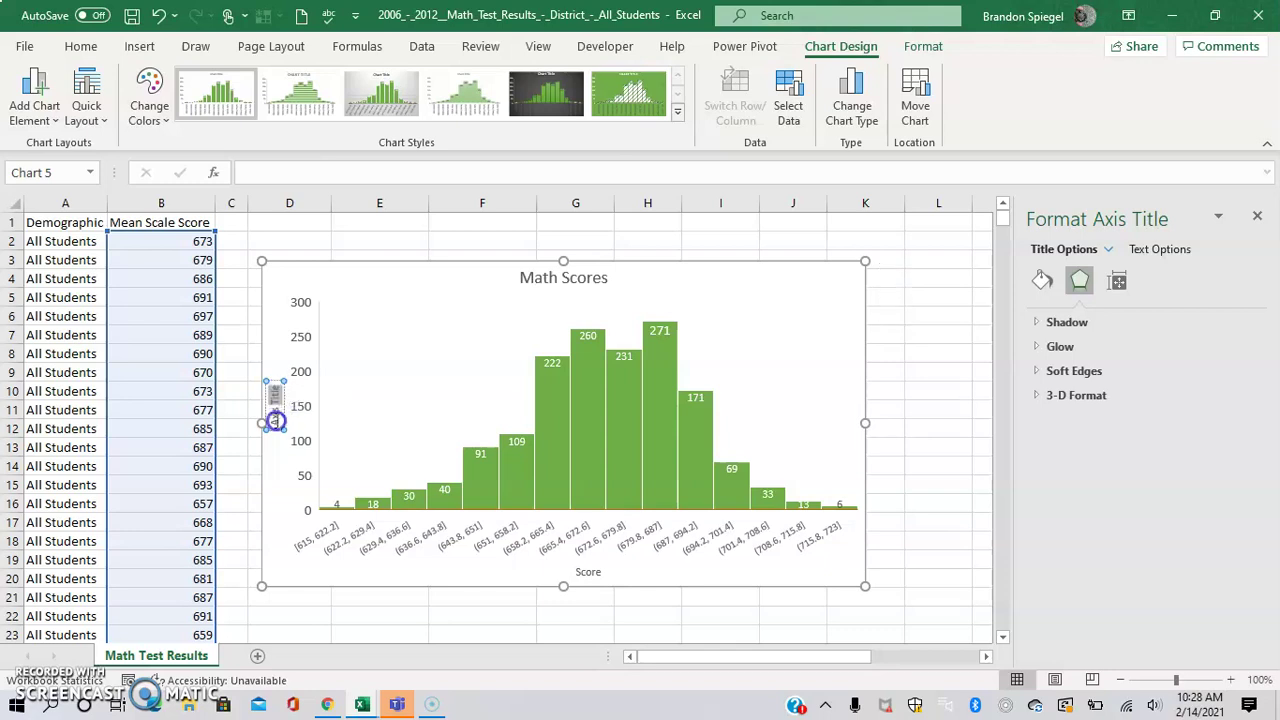
pyautogui.press('BackSpace')
pyautogui.write('Frequency')
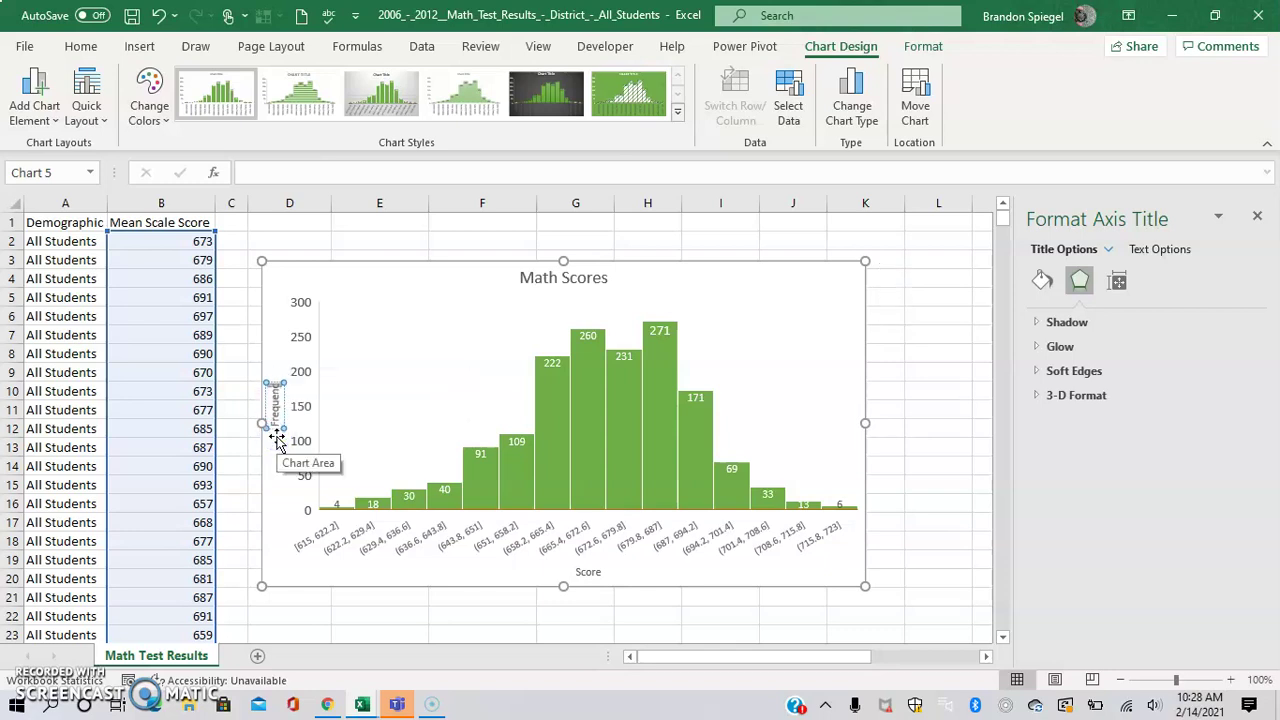
pyautogui.click(933, 295)
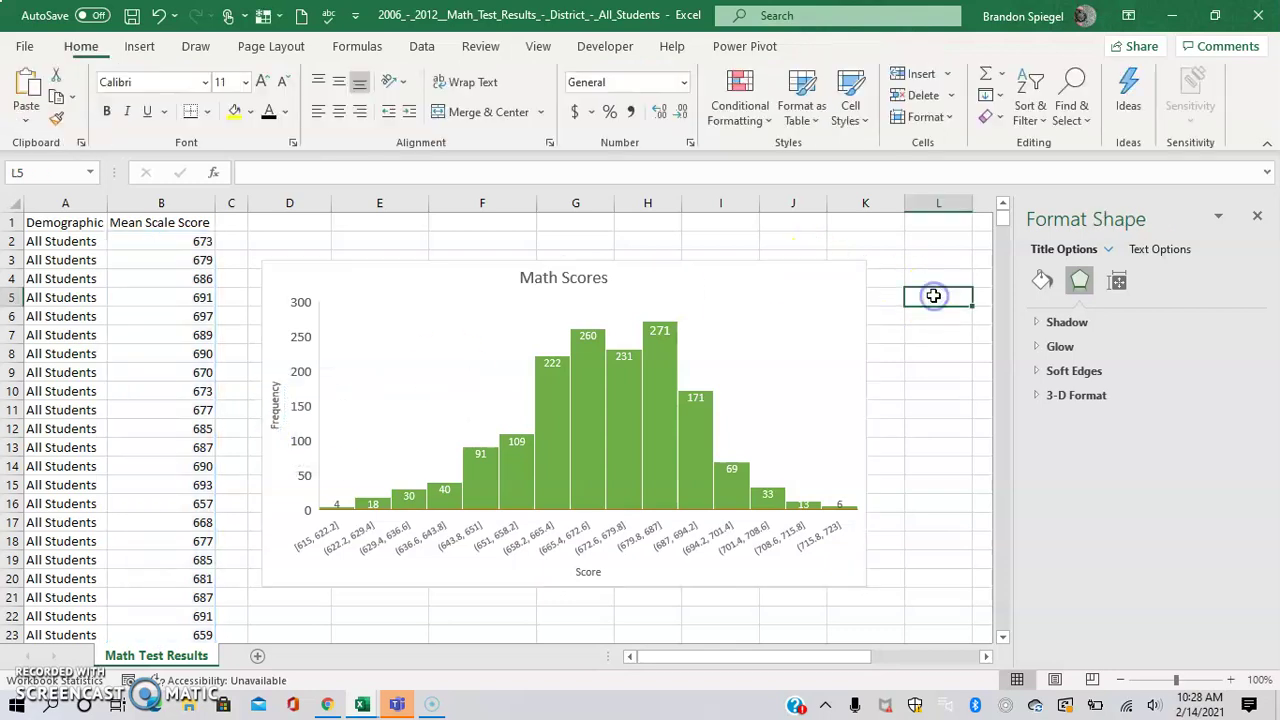
pyautogui.click(763, 296)
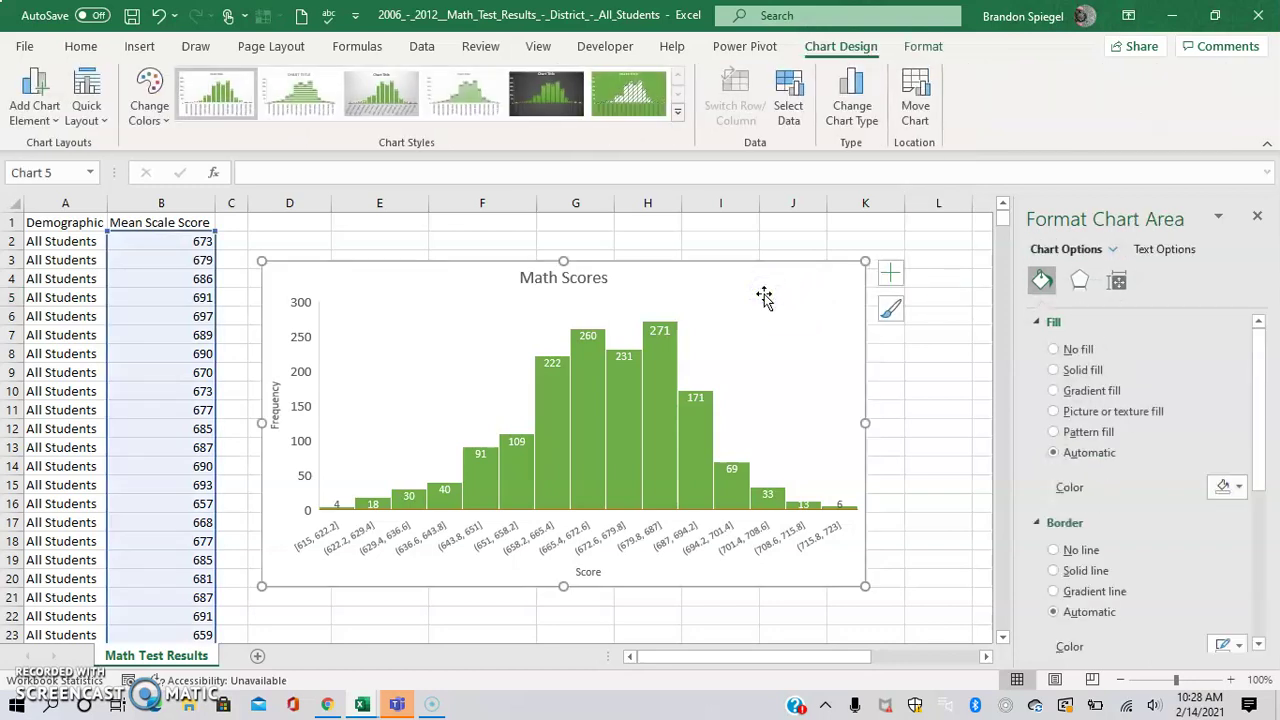
pyautogui.rightClick(764, 293)
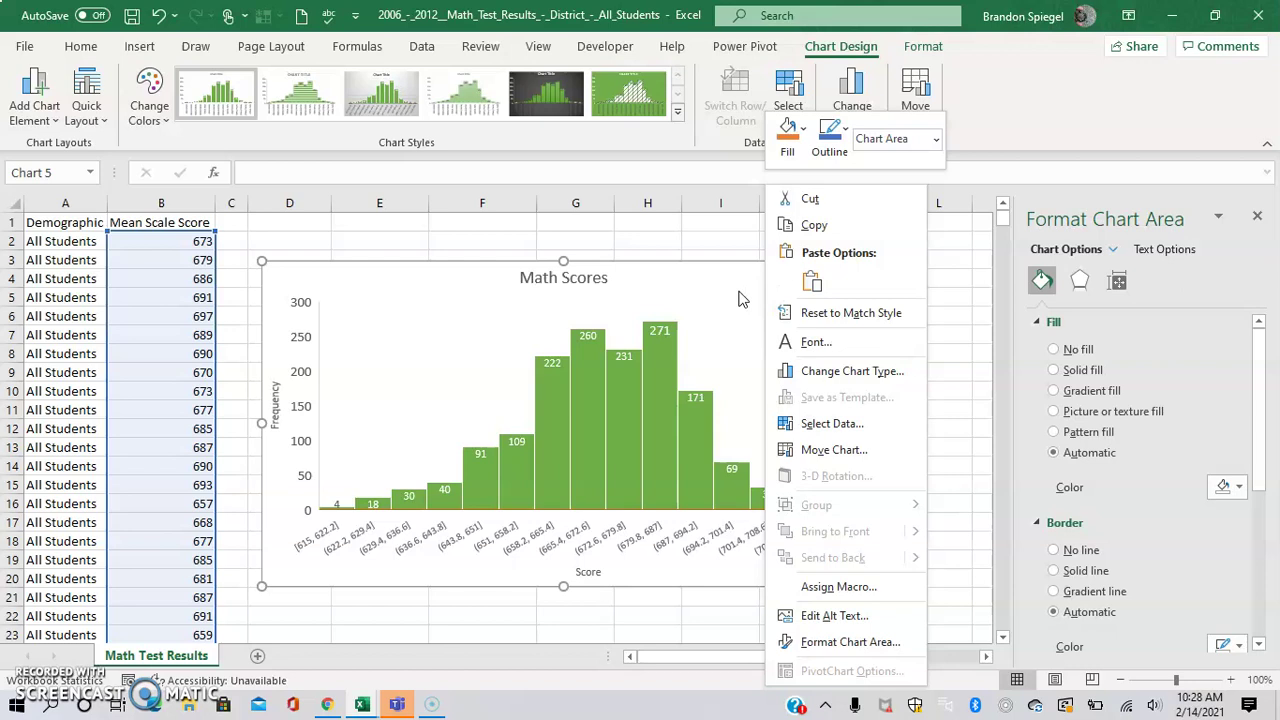
pyautogui.click(738, 292)
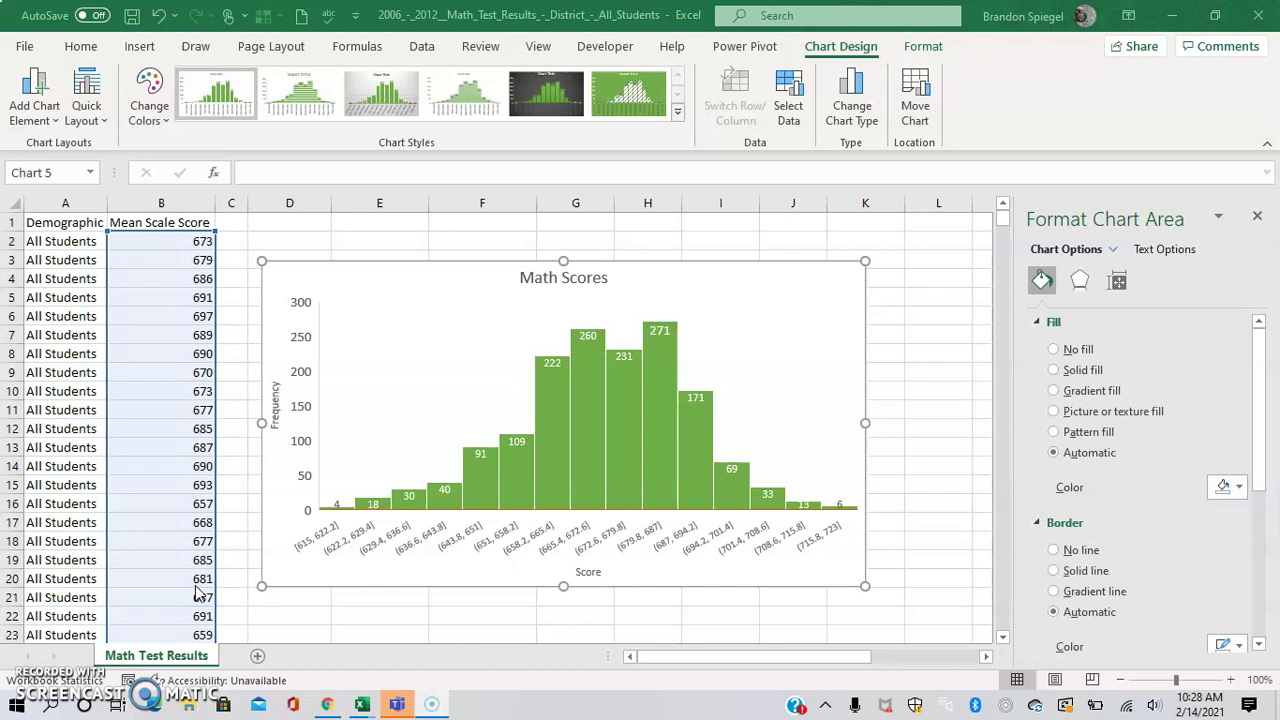
pyautogui.click(376, 278)
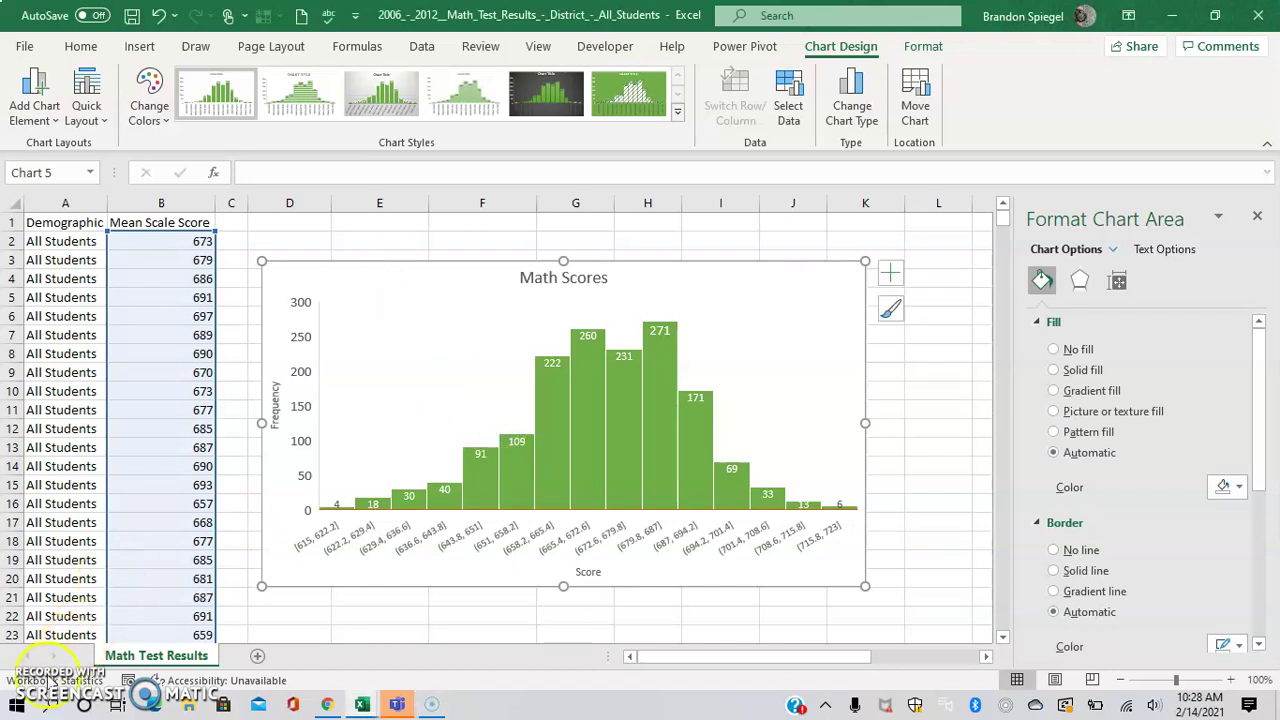